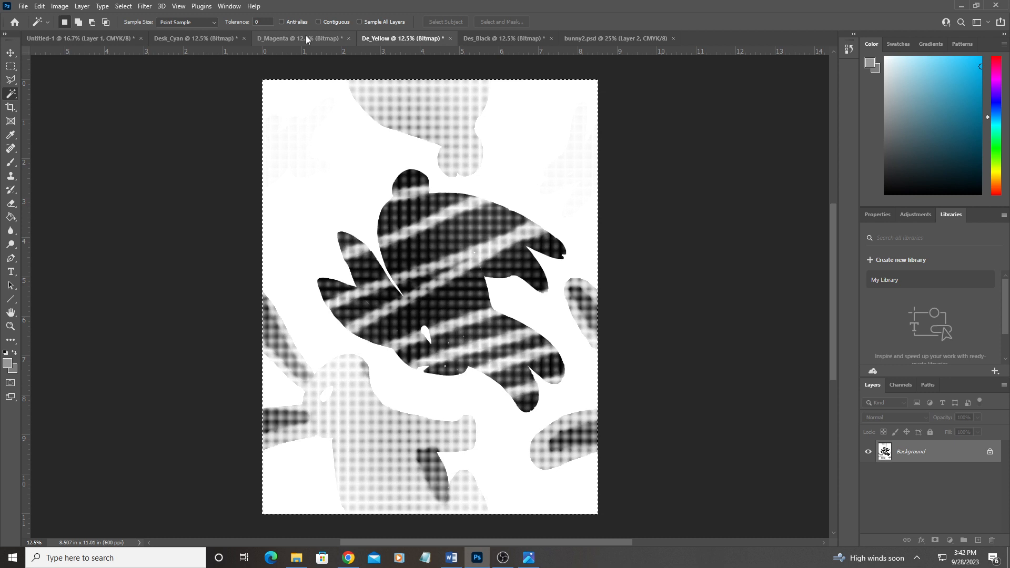
# - Select and copy the entire image in the Desk_Cyan bitmap document
pyautogui.click(309, 38)
pyautogui.click(211, 40)
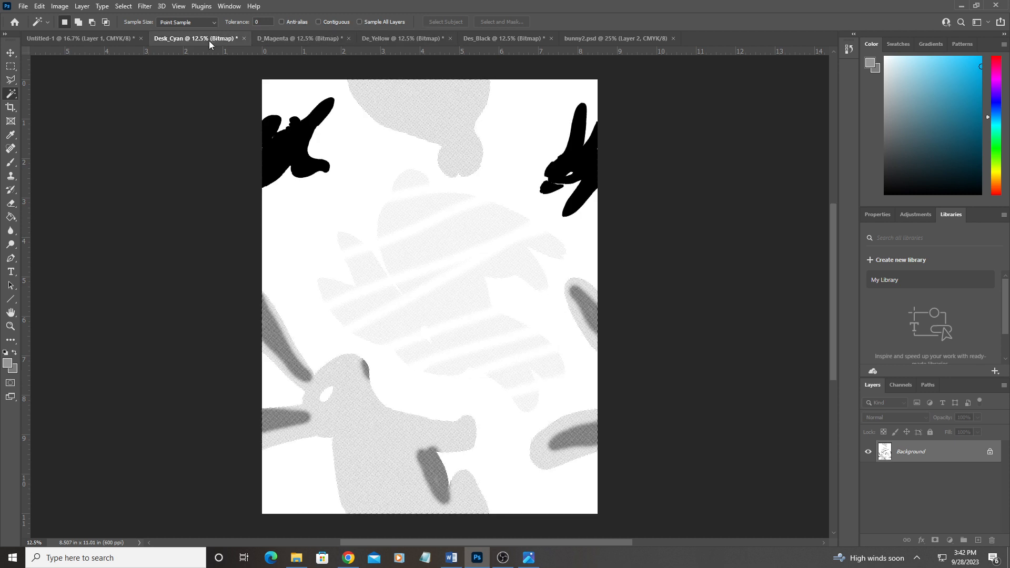
pyautogui.click(71, 38)
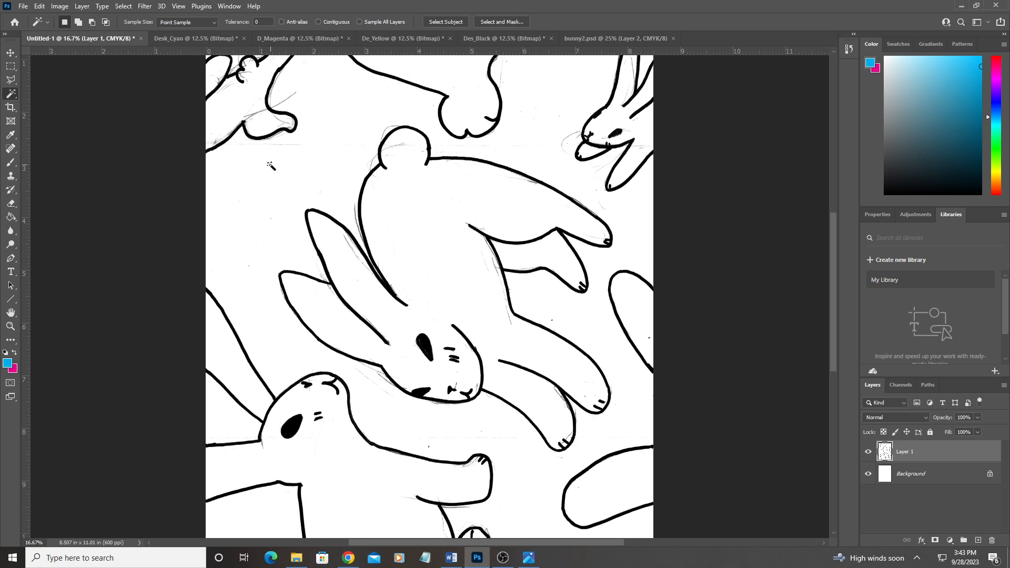
pyautogui.click(173, 39)
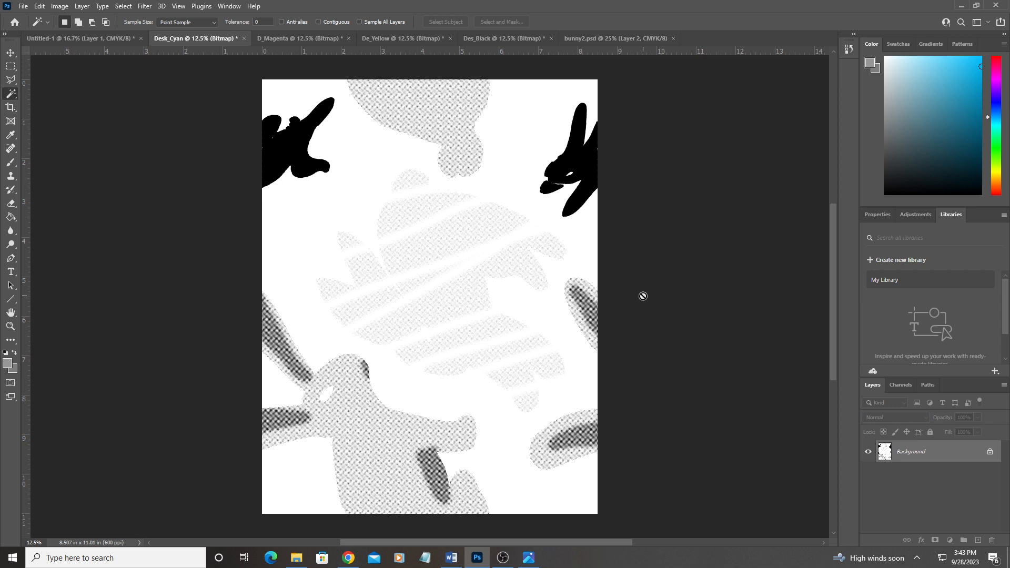
pyautogui.hotkey('ctrl', 'a')
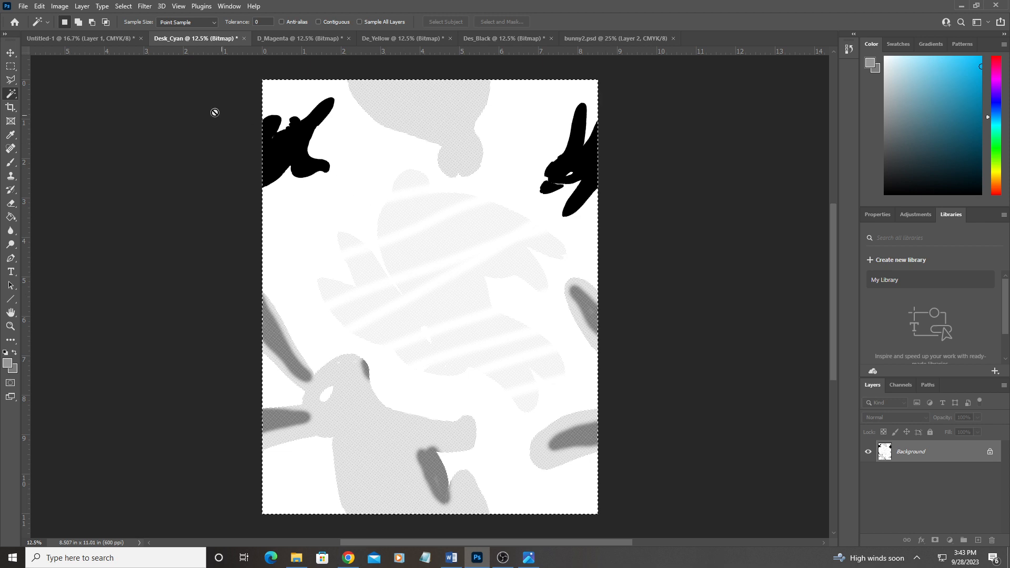
# - Add a layer named Cyan above the line art in Untitled-1 and paste the copied cyan bitmap onto it
pyautogui.click(75, 42)
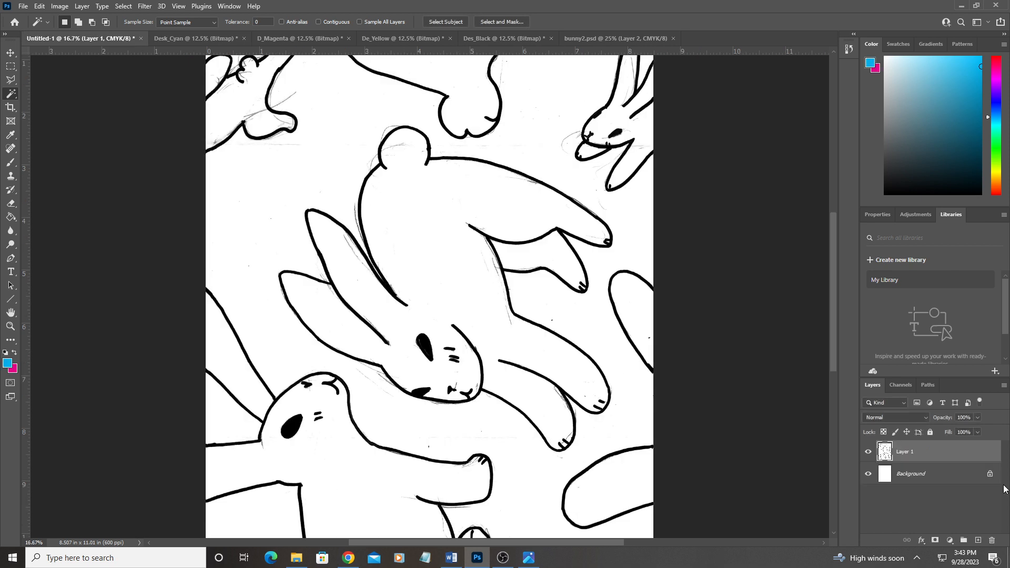
pyautogui.click(978, 540)
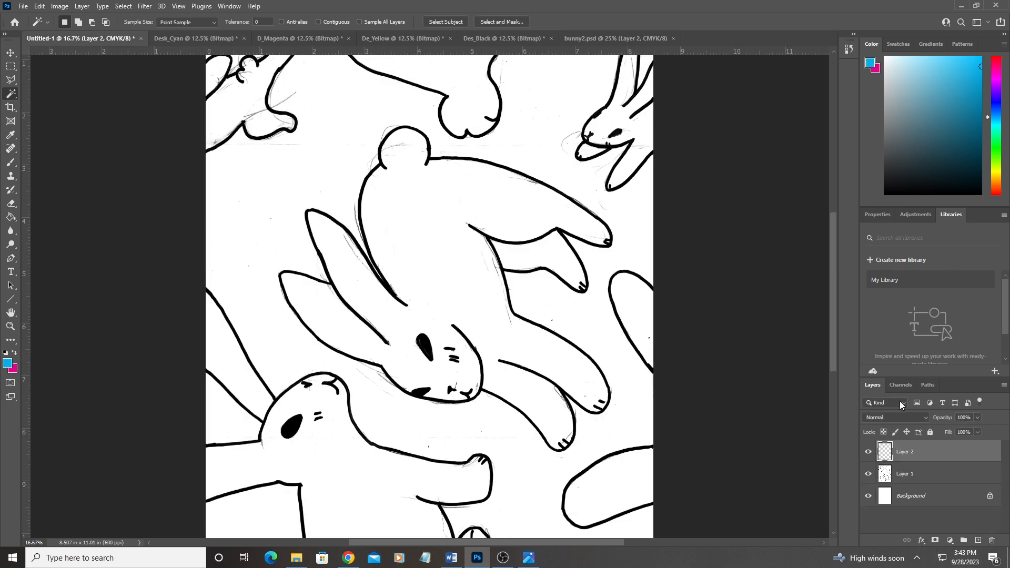
pyautogui.doubleClick(904, 452)
pyautogui.write('Cyan')
pyautogui.click(907, 525)
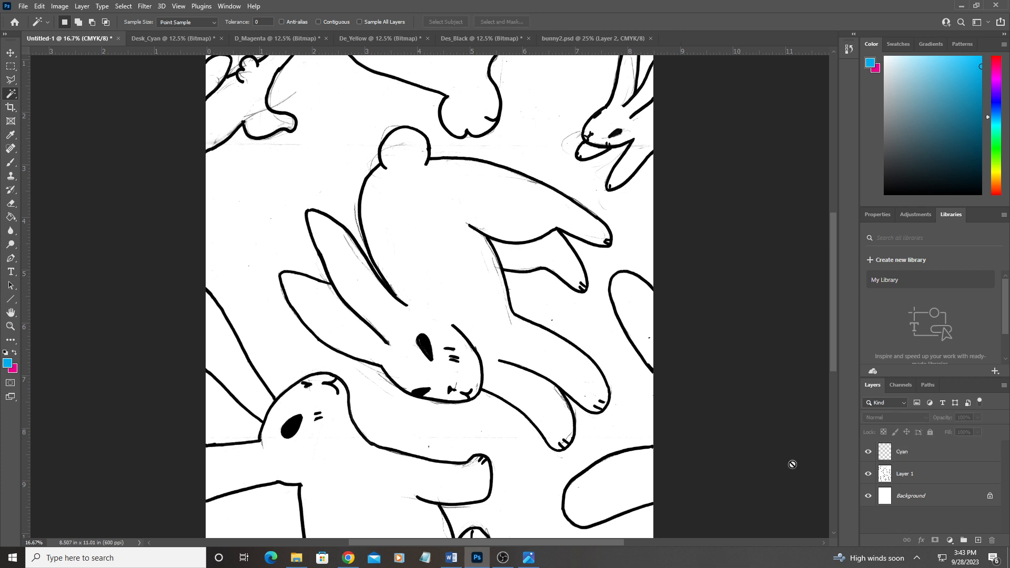
pyautogui.click(947, 454)
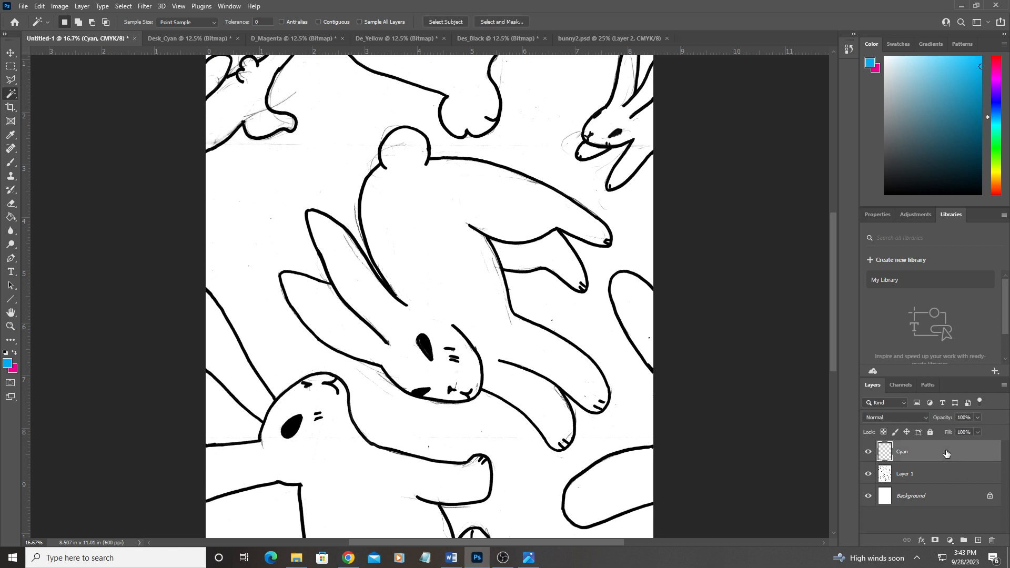
pyautogui.hotkey('ctrl', 'v')
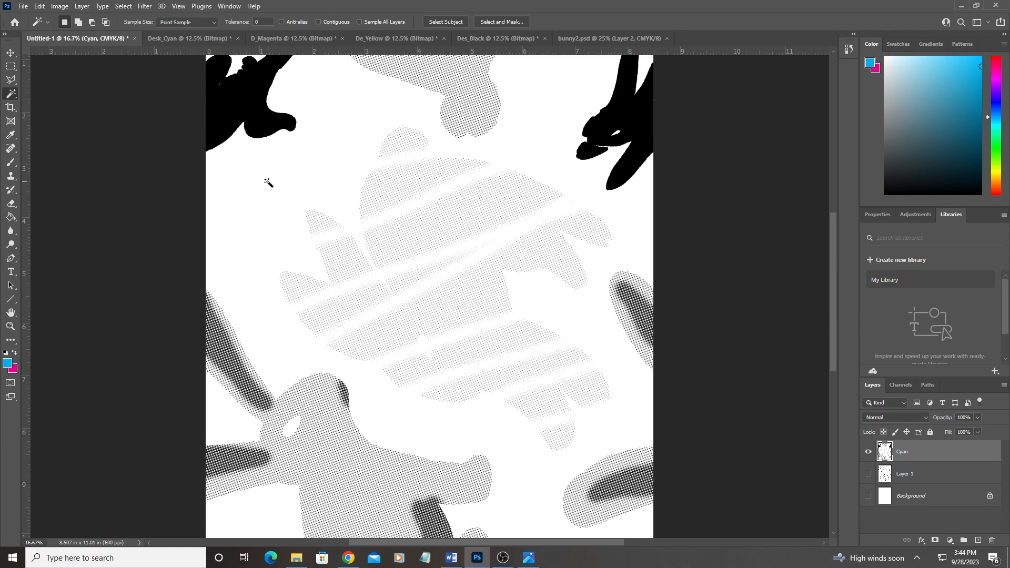
# - Select all white areas of the Cyan layer with the Magic Wand, delete them and deselect
pyautogui.click(267, 182)
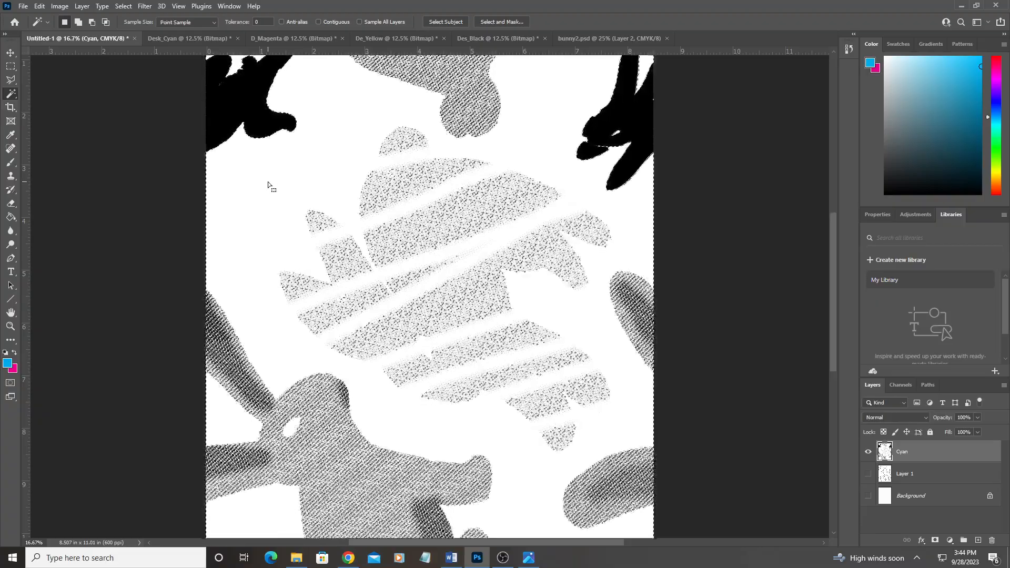
pyautogui.press('Delete')
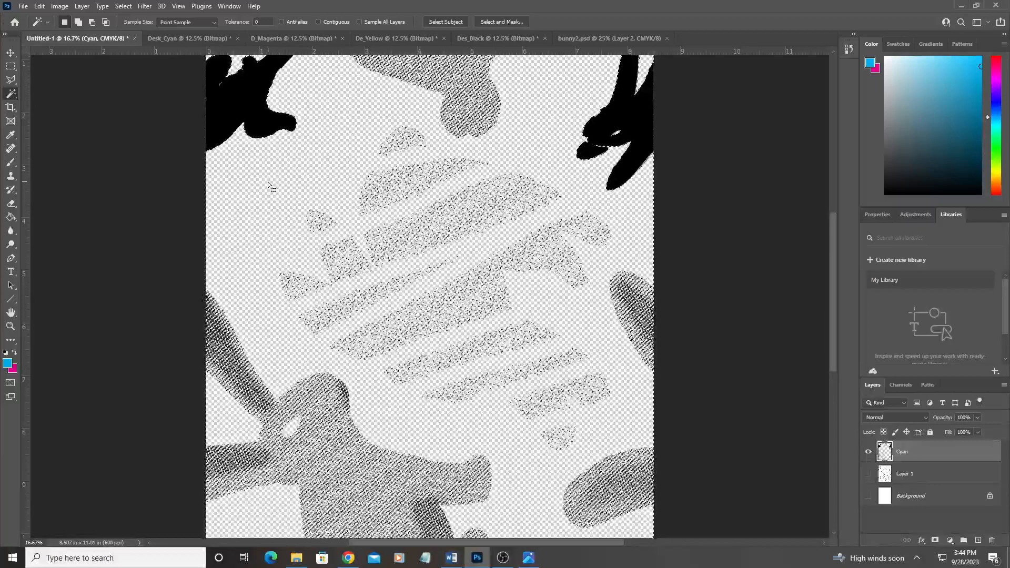
pyautogui.hotkey('ctrl', 'd')
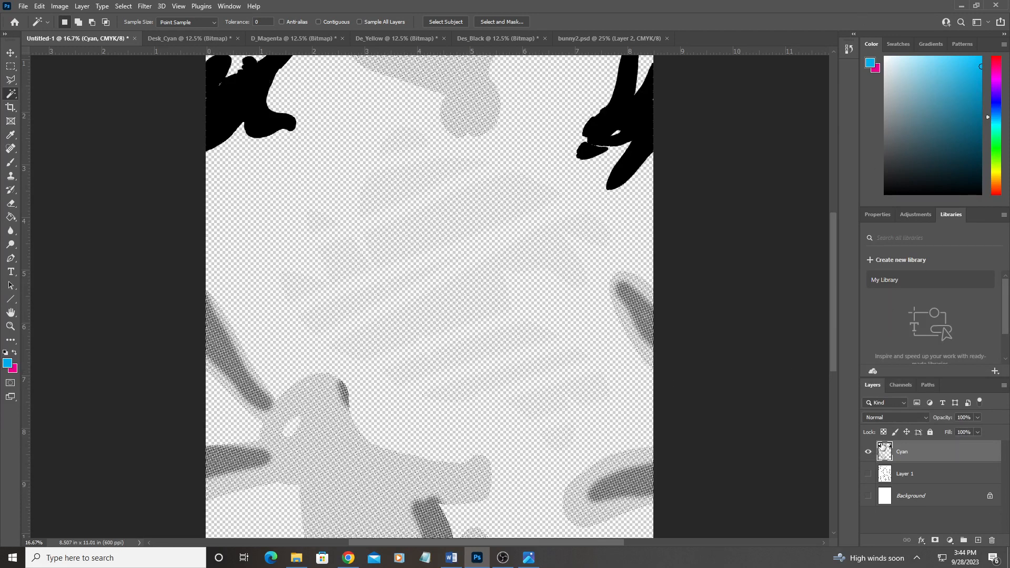
# - Set the foreground color to pure cyan with C 100, M 0, Y 0 and K 0
pyautogui.click(870, 64)
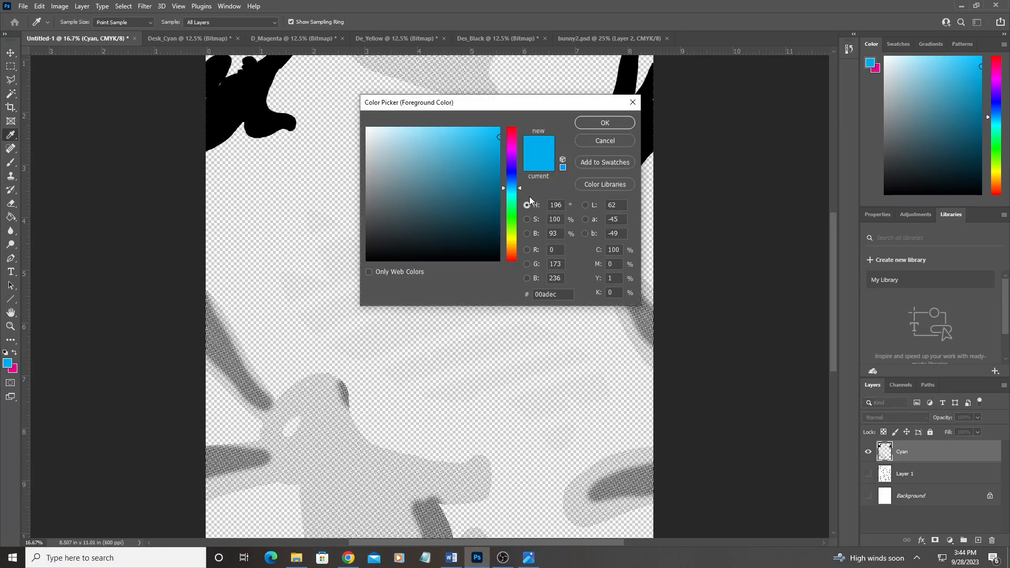
pyautogui.moveTo(435, 163); pyautogui.dragTo(428, 188)
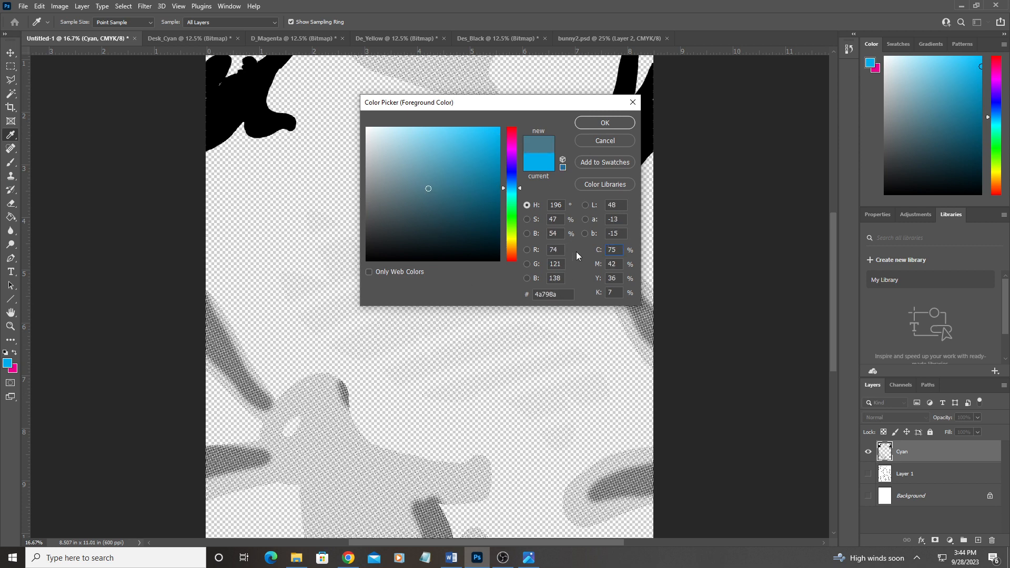
pyautogui.moveTo(441, 144); pyautogui.dragTo(502, 152)
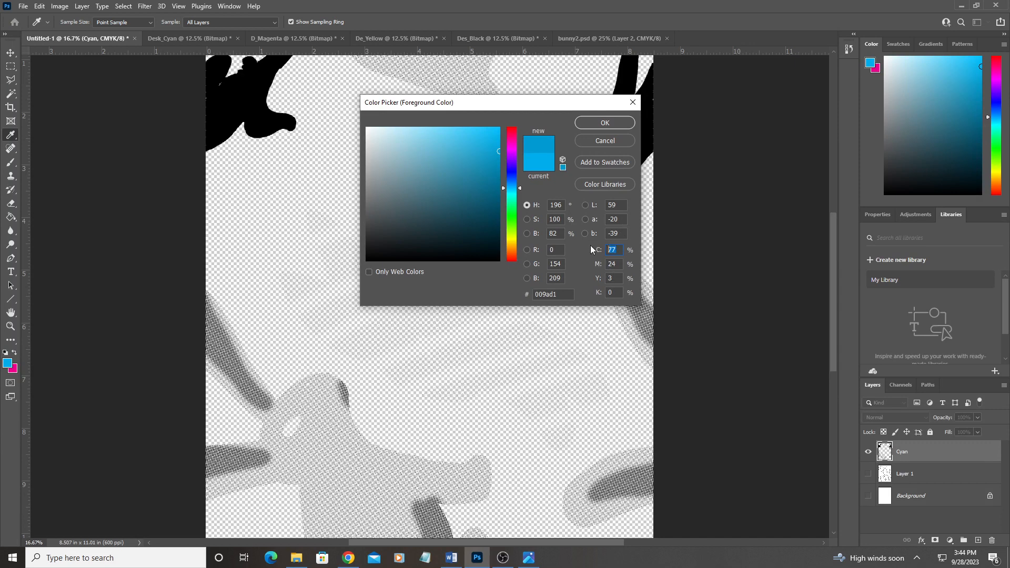
pyautogui.write('100')
pyautogui.write('0')
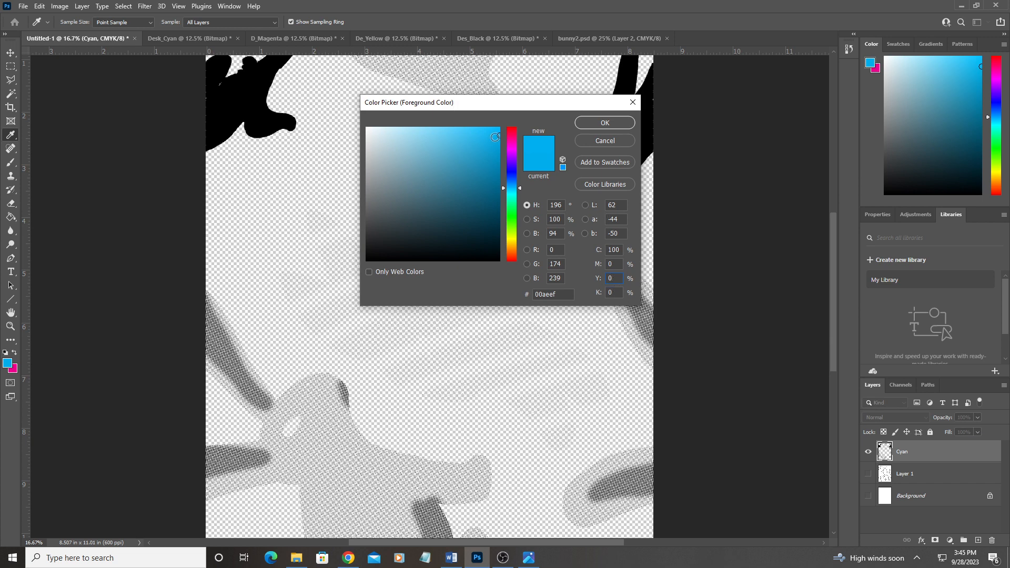
pyautogui.click(603, 123)
pyautogui.press('w')
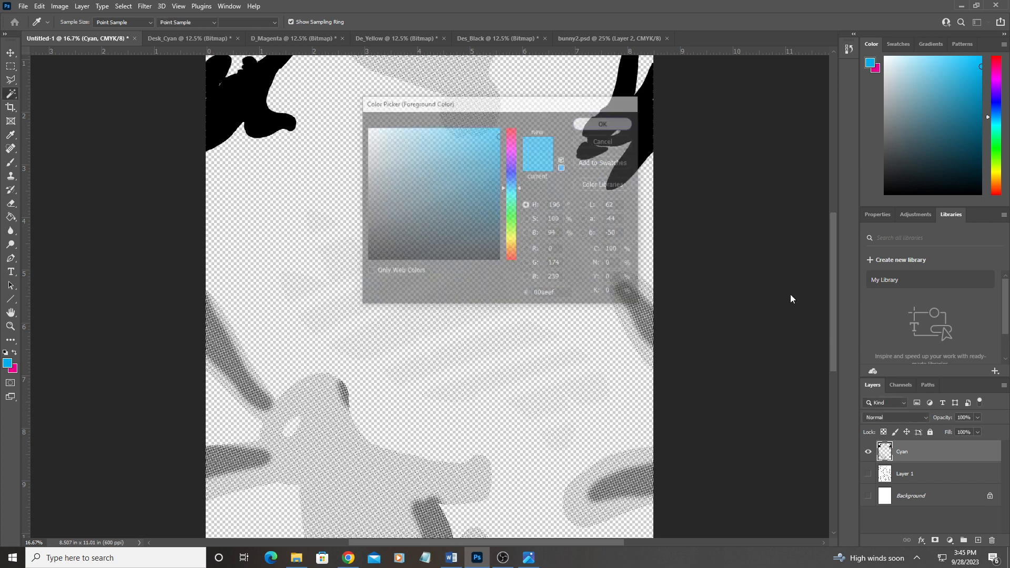
# - Lock the Cyan layer's transparent pixels and paint all its artwork cyan with a 2874 px brush
pyautogui.click(883, 432)
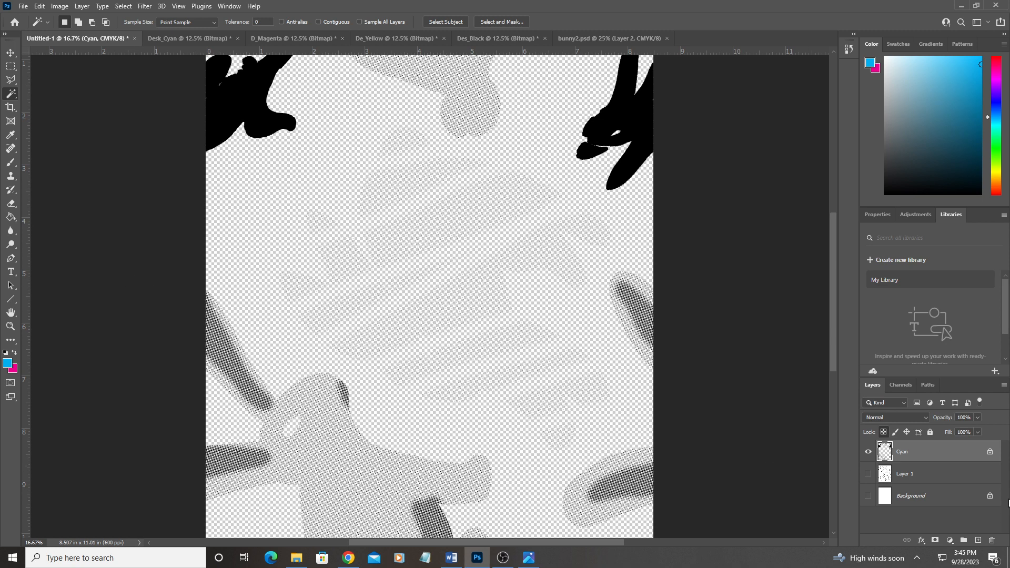
pyautogui.click(10, 162)
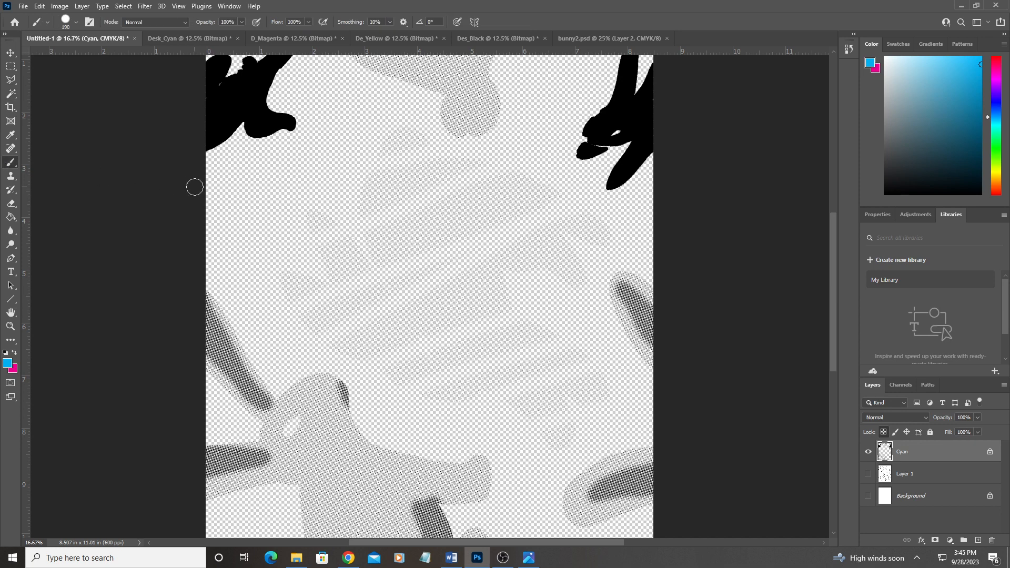
pyautogui.click(76, 22)
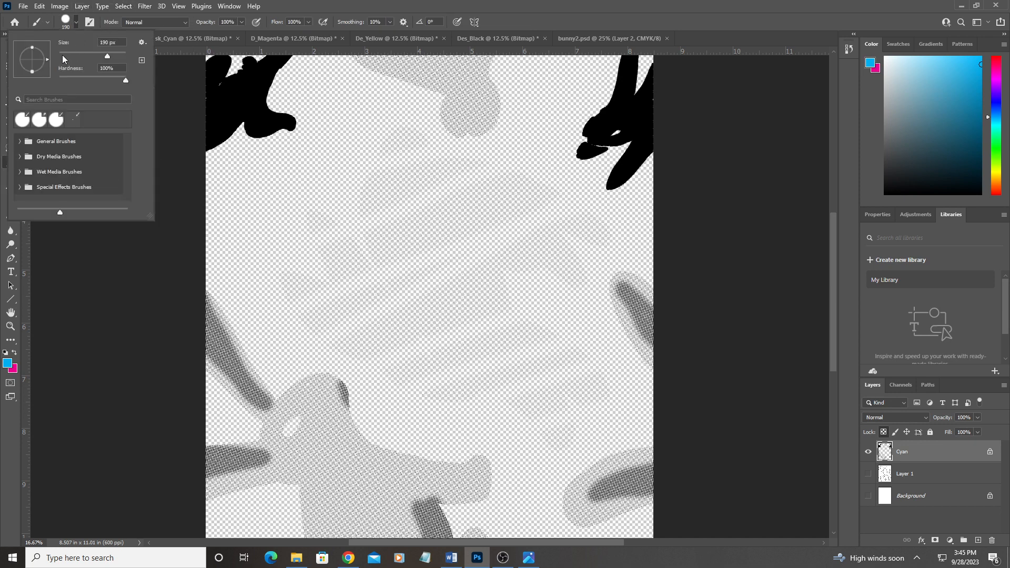
pyautogui.moveTo(117, 56); pyautogui.dragTo(134, 59)
pyautogui.moveTo(263, 232)
pyautogui.mouseDown()
pyautogui.moveTo(353, 268)
pyautogui.moveTo(586, 440)
pyautogui.moveTo(650, 519)
pyautogui.moveTo(677, 140)
pyautogui.moveTo(337, 55)
pyautogui.moveTo(169, 203)
pyautogui.mouseUp()
pyautogui.hotkey('ctrl', '-')
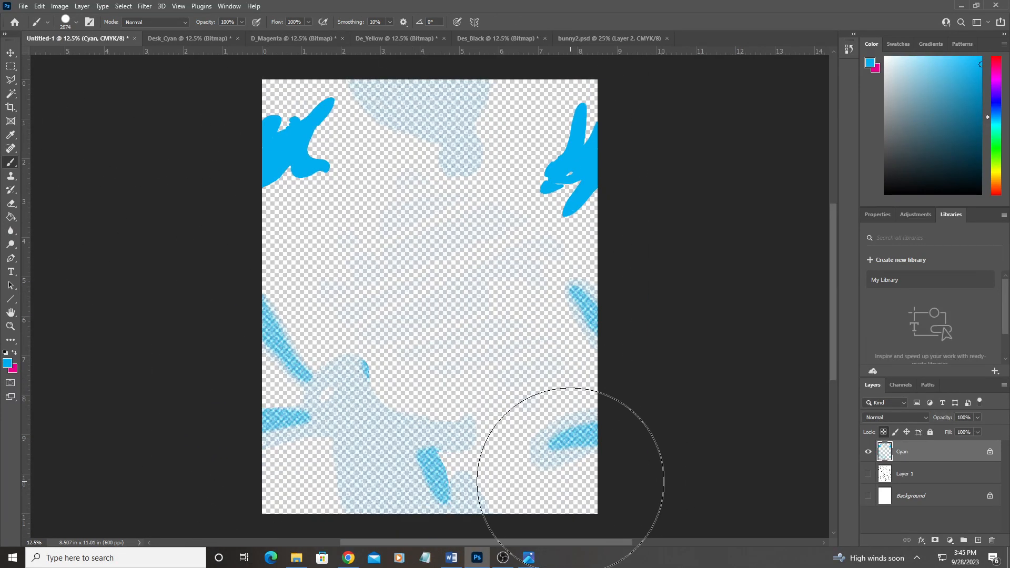
# - Compare the cyan artwork with the line art by toggling the visibility of Layer 1, leaving it hidden
pyautogui.click(868, 476)
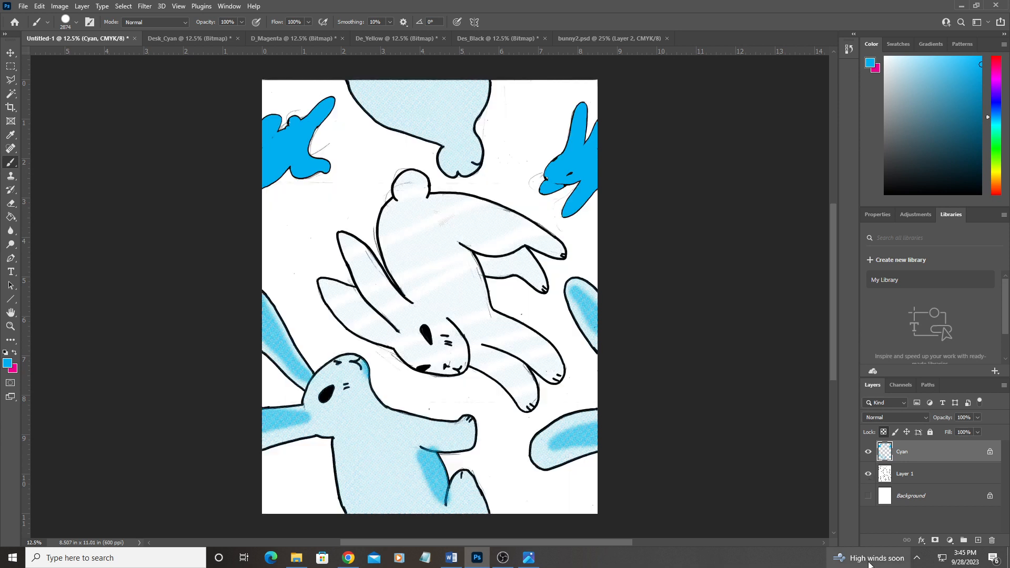
pyautogui.click(868, 475)
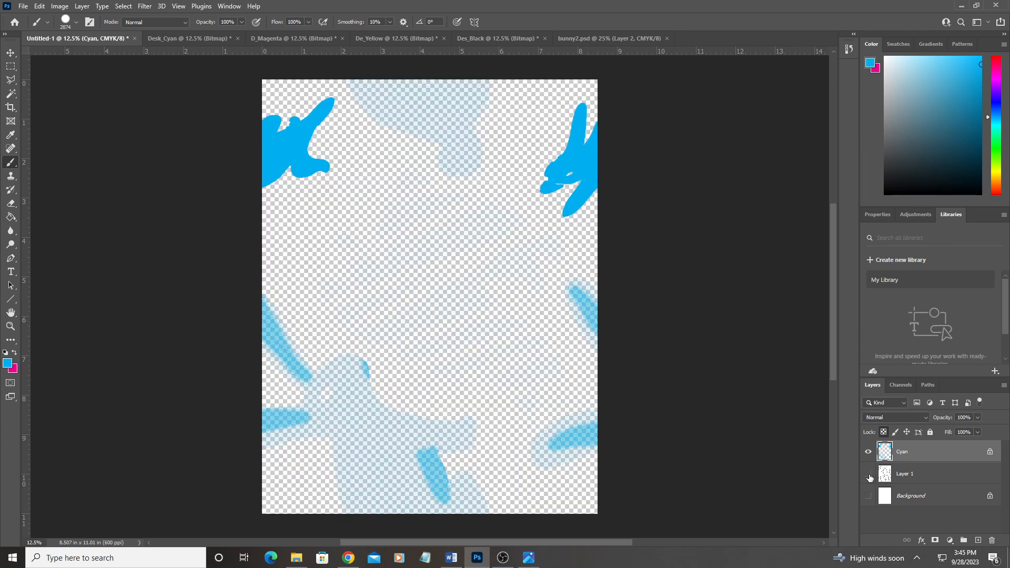
pyautogui.click(868, 476)
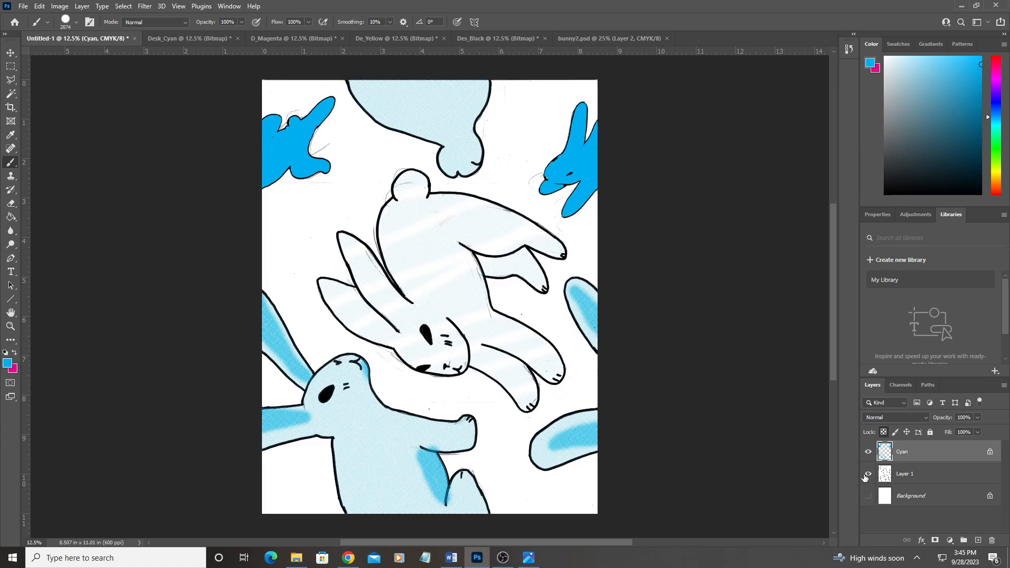
pyautogui.click(868, 475)
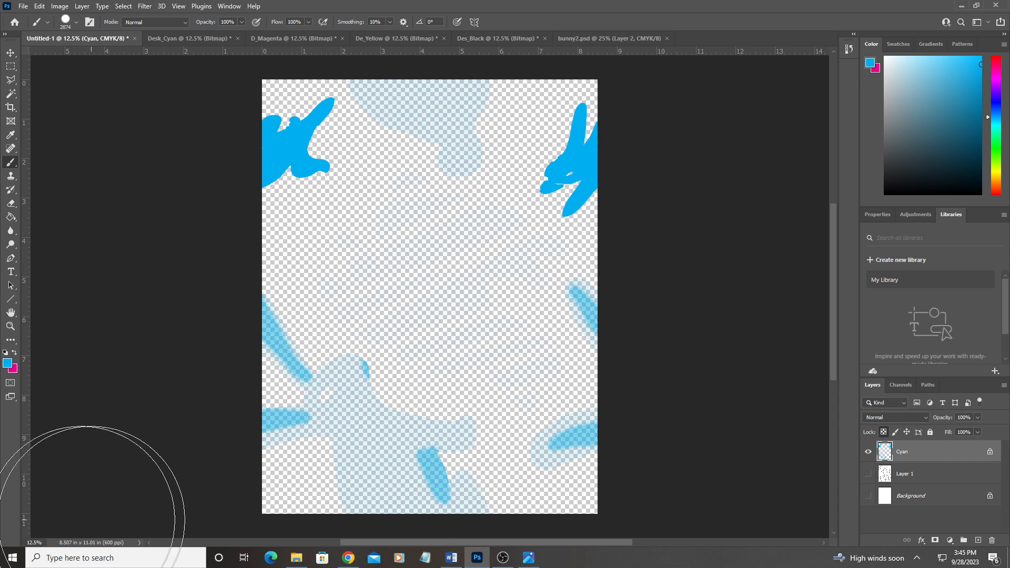
# - Try painting the Cyan layer's artwork with a black foreground color and undo the stroke
pyautogui.click(7, 363)
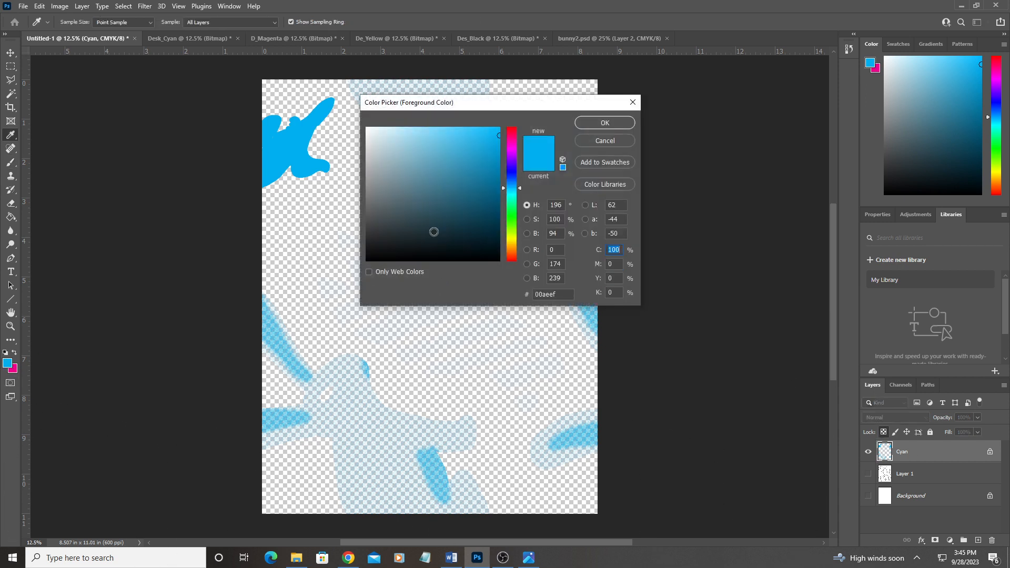
pyautogui.click(313, 291)
pyautogui.click(591, 126)
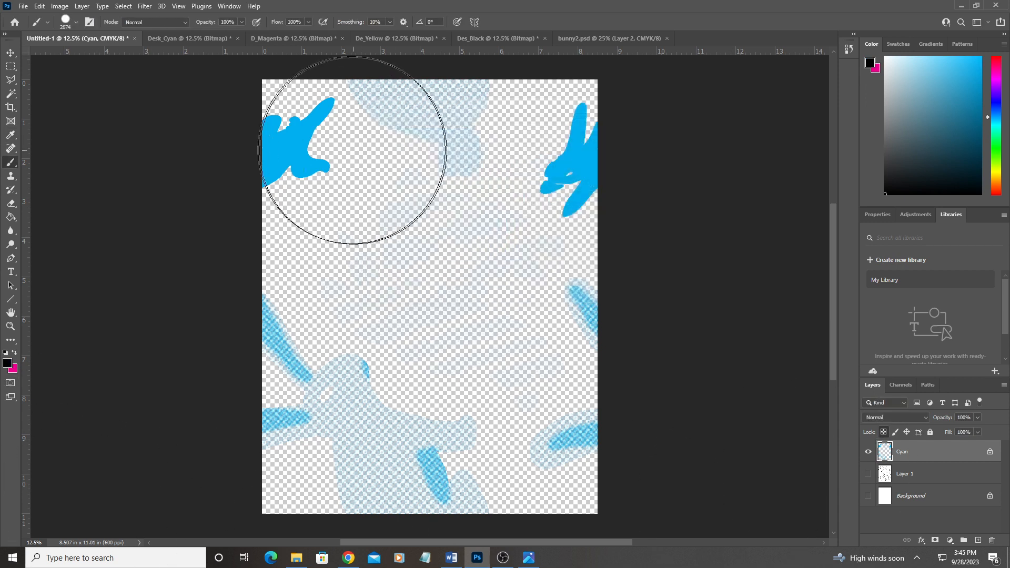
pyautogui.moveTo(352, 147)
pyautogui.mouseDown()
pyautogui.moveTo(502, 142)
pyautogui.moveTo(638, 202)
pyautogui.moveTo(586, 104)
pyautogui.moveTo(512, 332)
pyautogui.moveTo(544, 439)
pyautogui.moveTo(503, 481)
pyautogui.moveTo(659, 519)
pyautogui.moveTo(404, 470)
pyautogui.moveTo(333, 363)
pyautogui.moveTo(578, 206)
pyautogui.mouseUp()
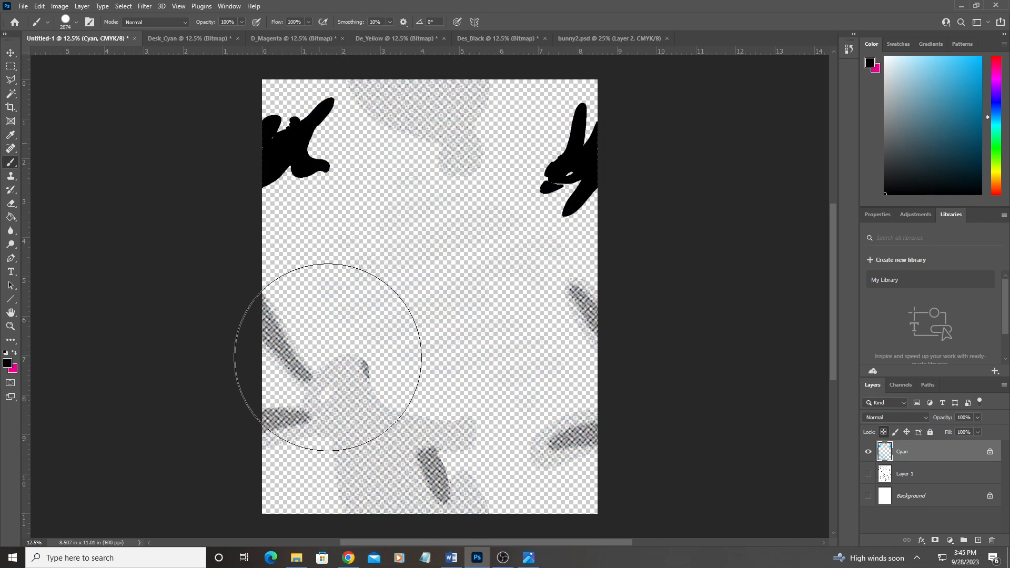
pyautogui.hotkey('ctrl', 'z')
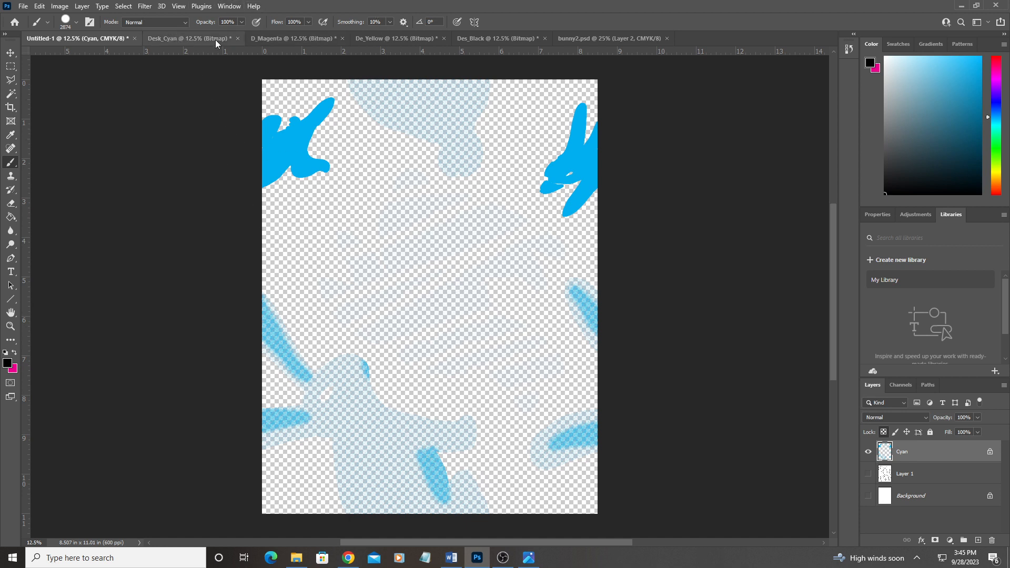
# - Copy the entire D_Magenta bitmap and paste it onto a new layer above Cyan in Untitled-1
pyautogui.click(283, 39)
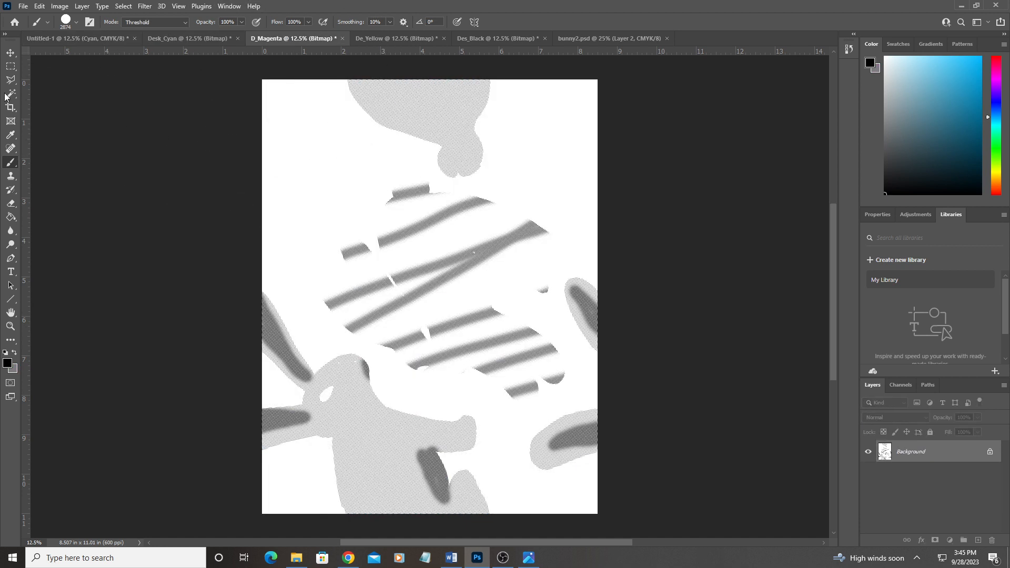
pyautogui.hotkey('ctrl', 'a')
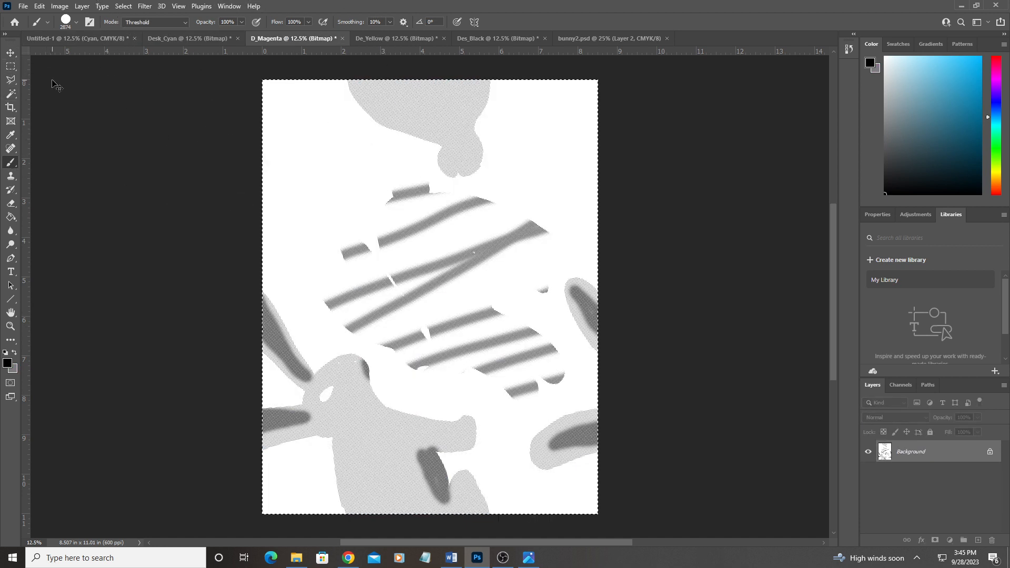
pyautogui.click(64, 37)
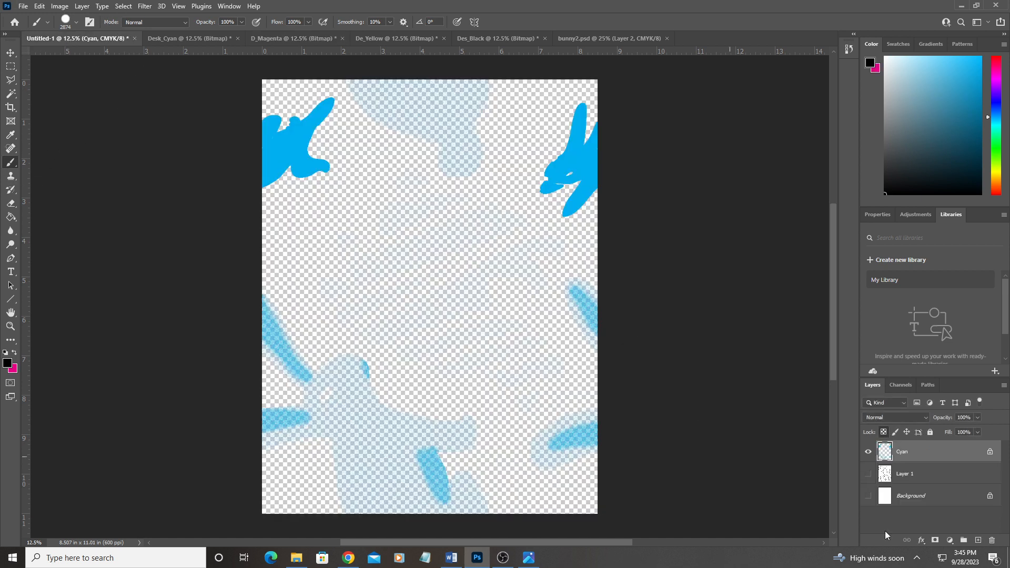
pyautogui.click(978, 542)
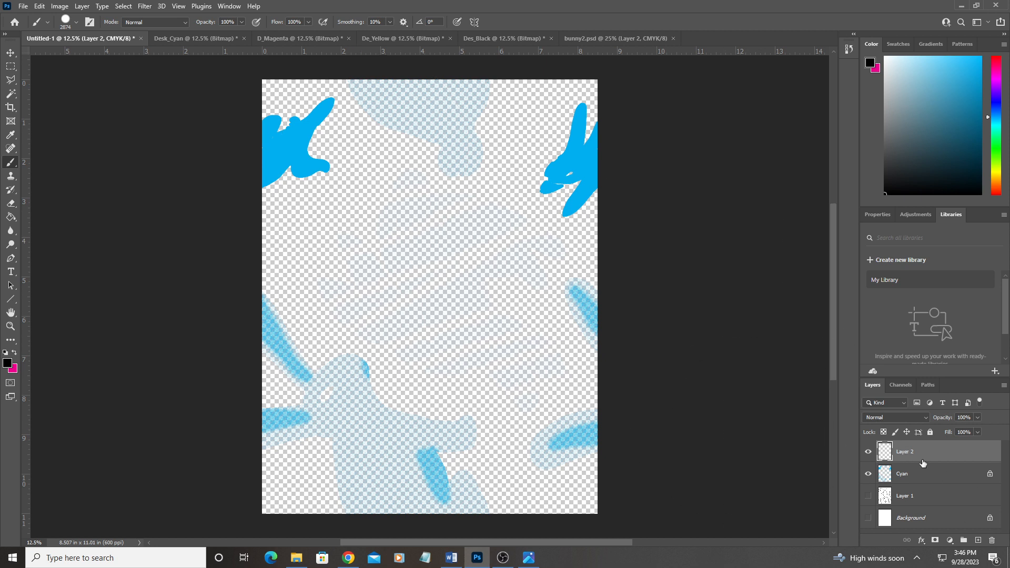
pyautogui.hotkey('ctrl', 'v')
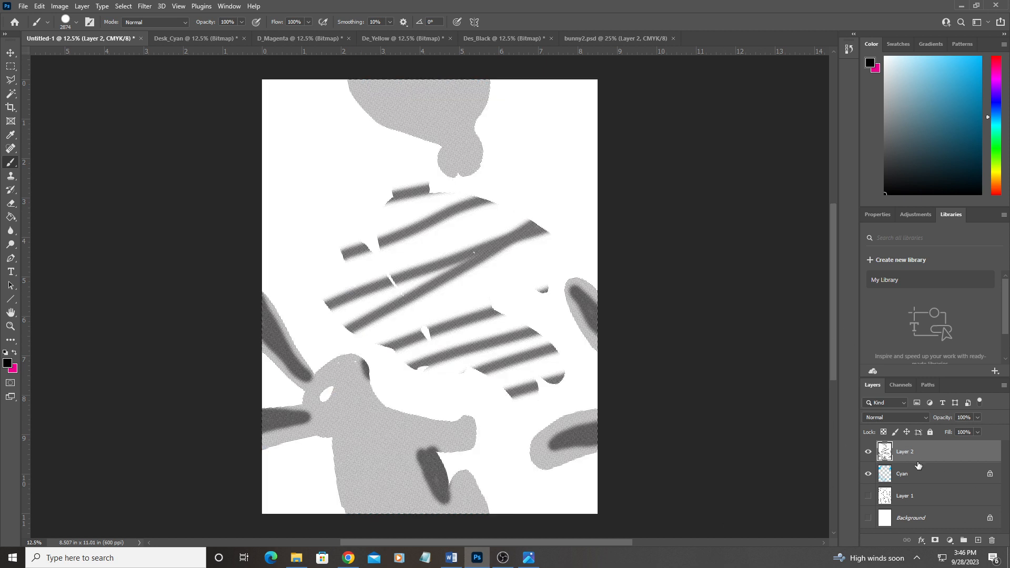
pyautogui.click(294, 38)
pyautogui.click(107, 38)
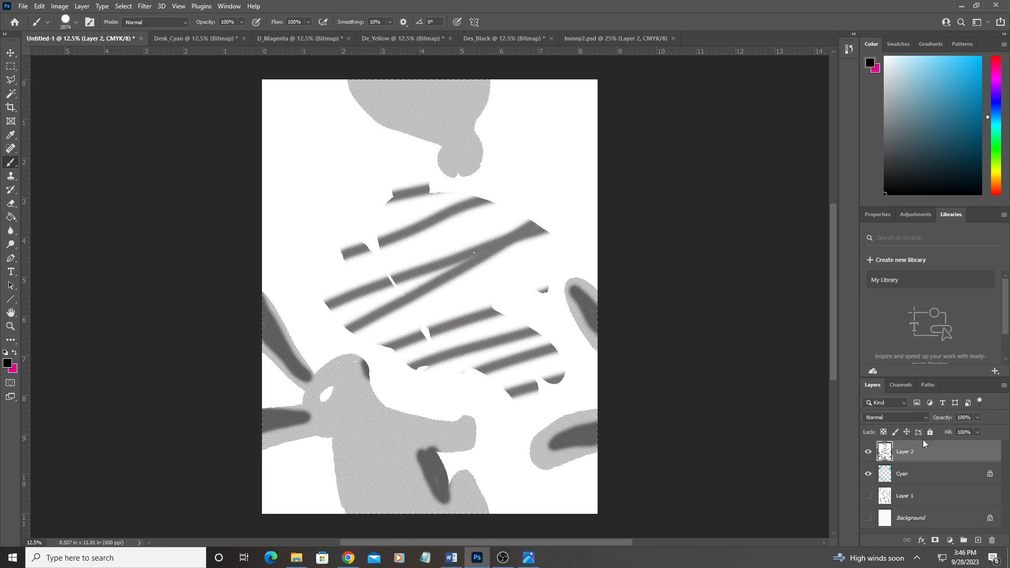
# - Rename the pasted layer as magenta and delete all its white areas using a non-contiguous Magic Wand selection, leaving nothing selected
pyautogui.doubleClick(912, 452)
pyautogui.press('Return')
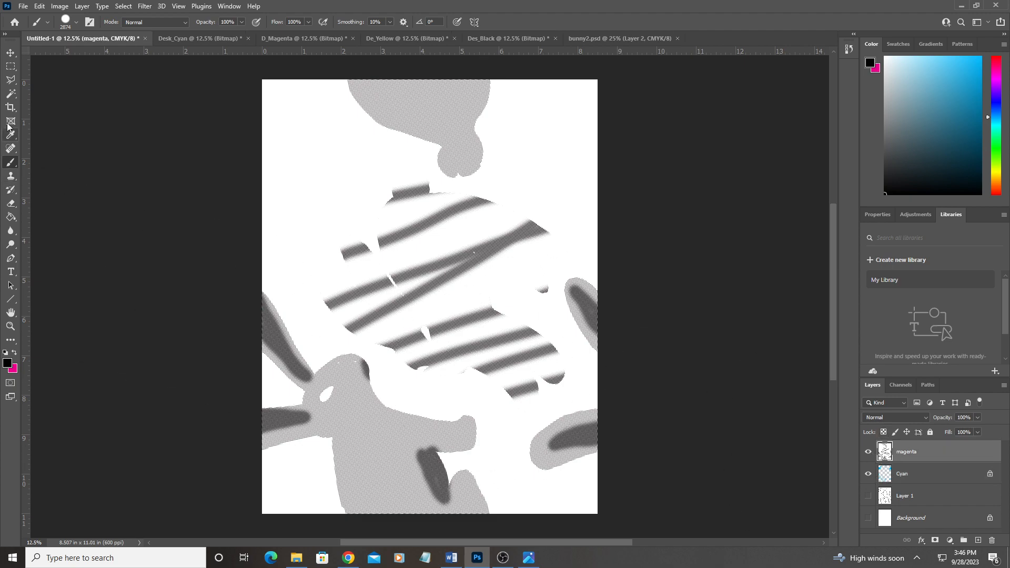
pyautogui.click(11, 94)
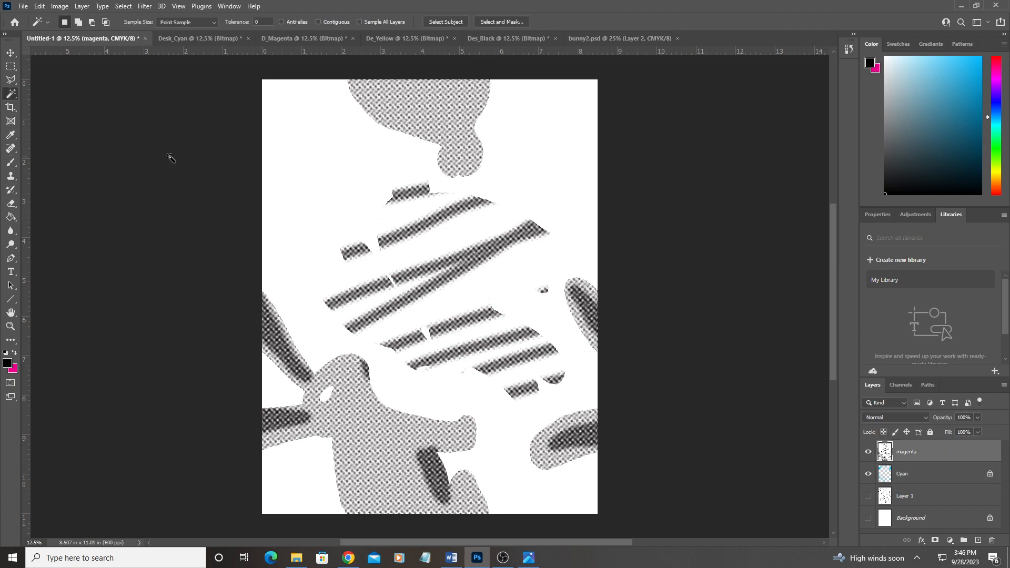
pyautogui.click(334, 152)
pyautogui.press('Delete')
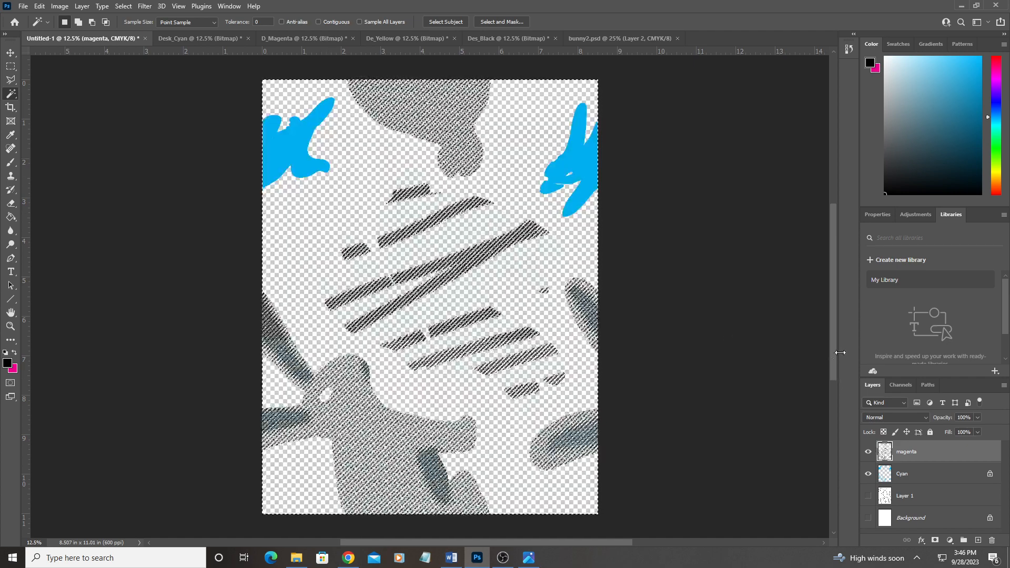
pyautogui.hotkey('ctrl', 'd')
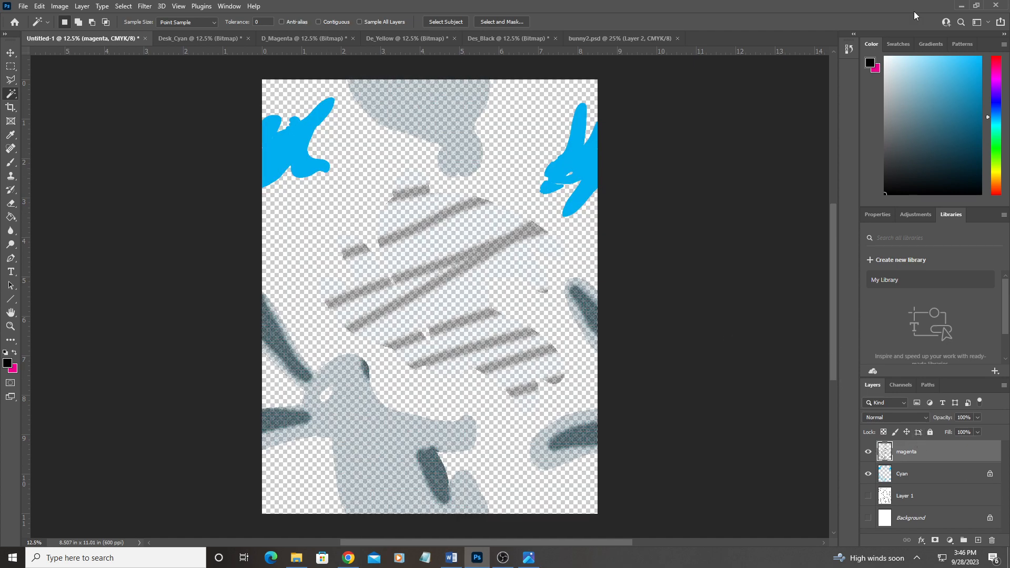
# - Set the foreground color to pure magenta with C 0, M 100, Y 0 and K 0
pyautogui.click(871, 63)
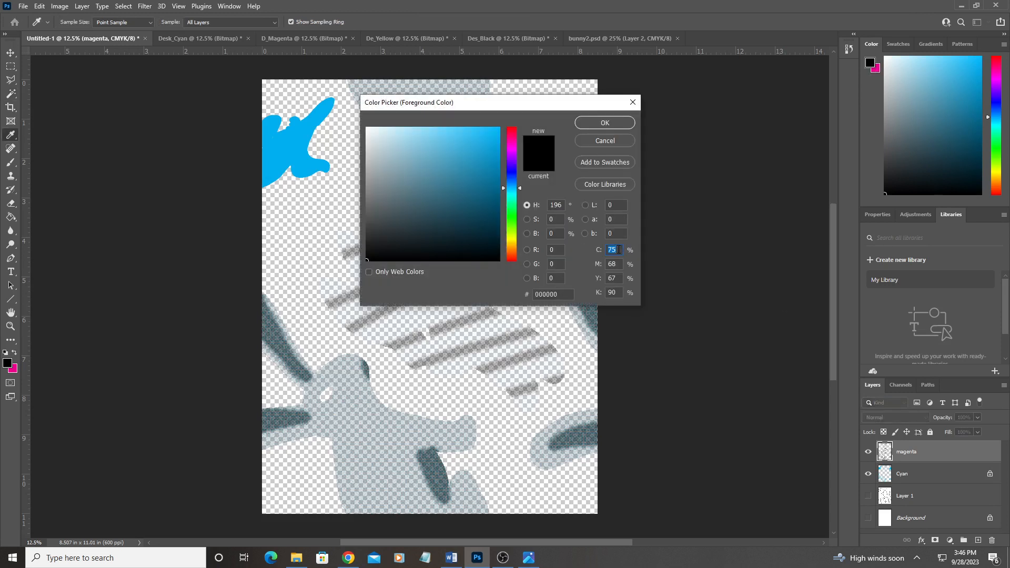
pyautogui.write('0')
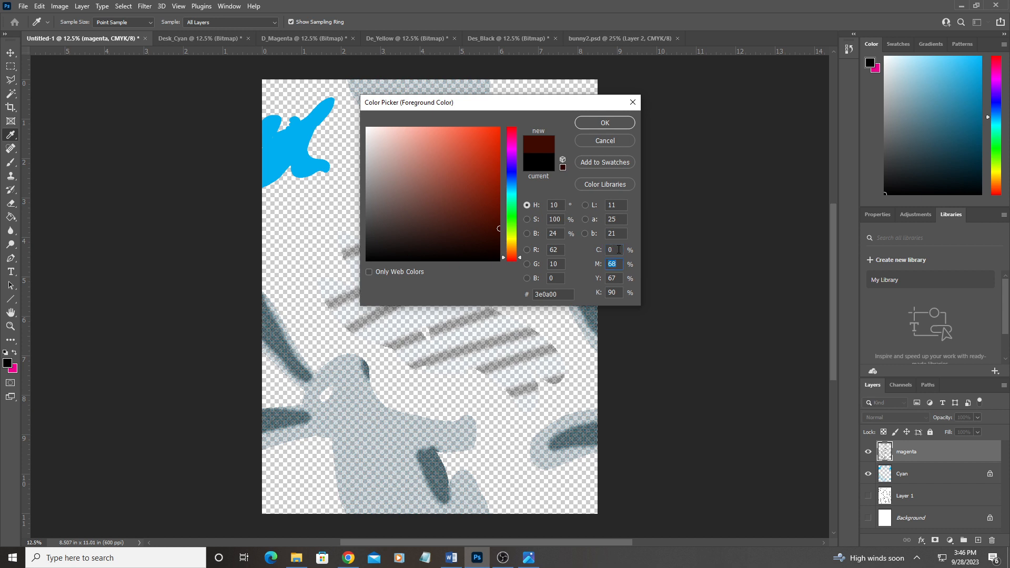
pyautogui.write('100')
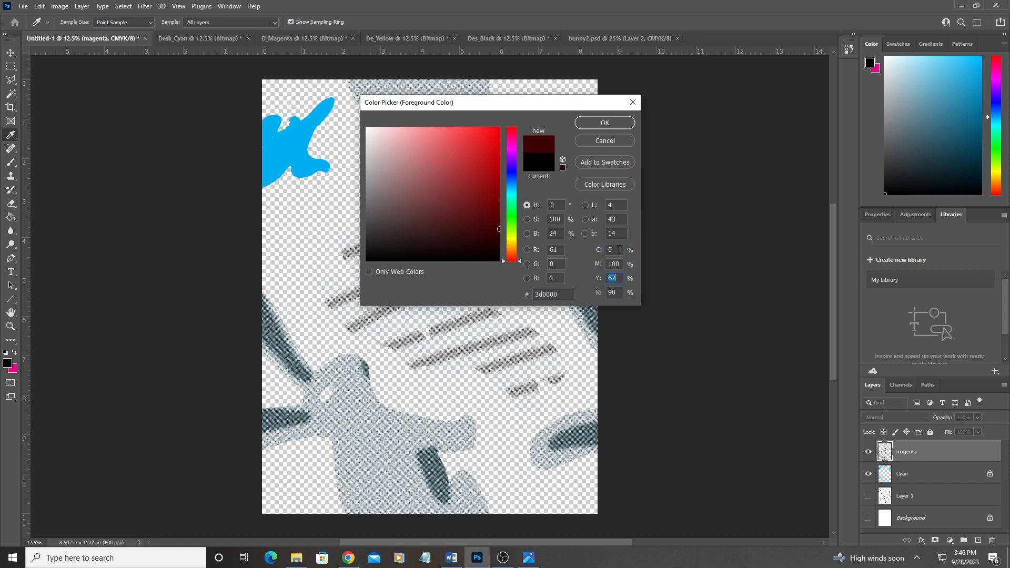
pyautogui.write('00')
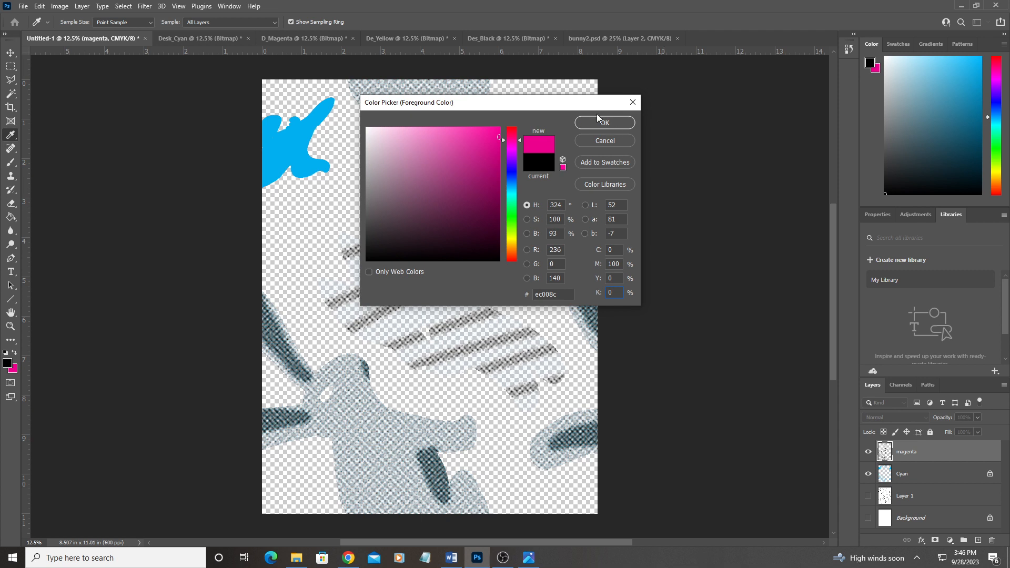
pyautogui.click(604, 123)
pyautogui.press('w')
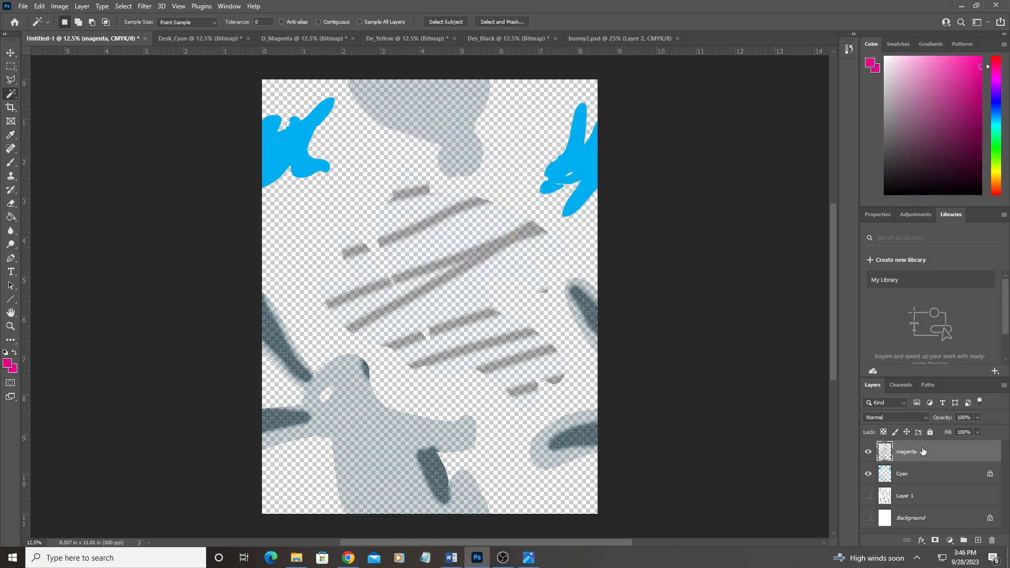
# - Lock the magenta layer's transparent pixels and brush over the whole canvas to recolor its artwork magenta
pyautogui.click(10, 162)
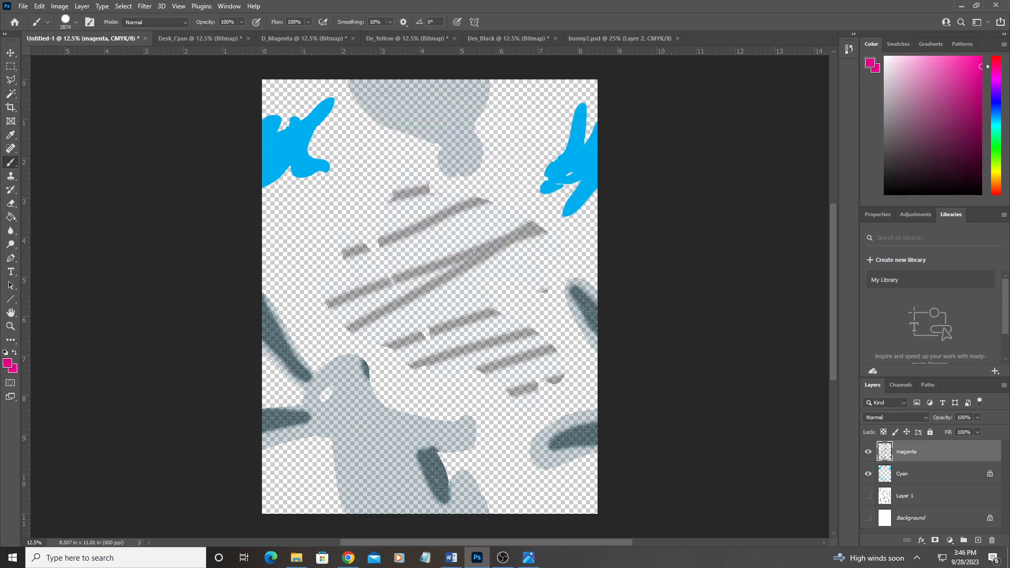
pyautogui.click(883, 432)
pyautogui.moveTo(614, 140)
pyautogui.mouseDown()
pyautogui.moveTo(180, 140)
pyautogui.moveTo(410, 217)
pyautogui.moveTo(743, 279)
pyautogui.moveTo(289, 349)
pyautogui.moveTo(372, 566)
pyautogui.moveTo(758, 500)
pyautogui.mouseUp()
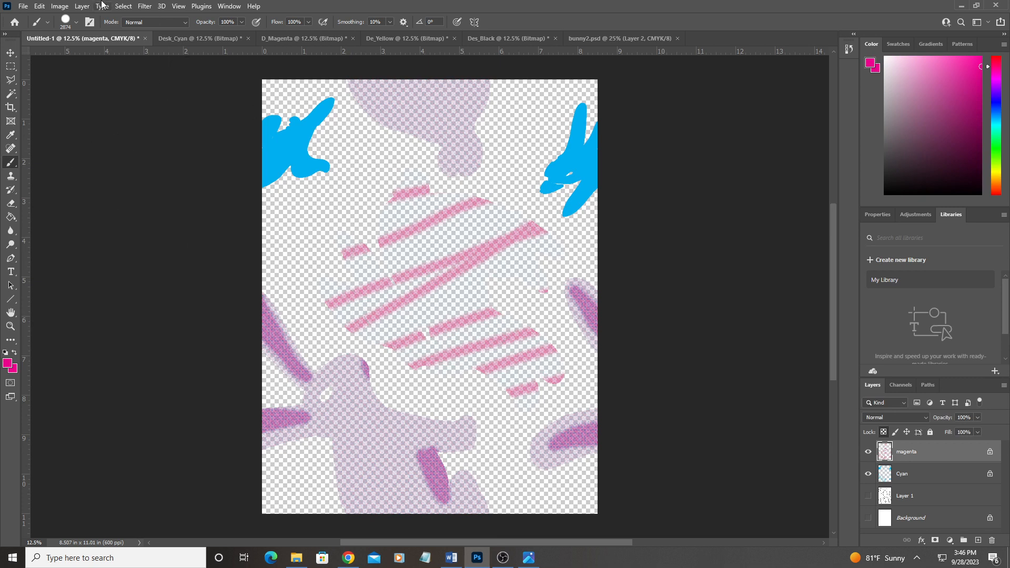
# - Copy the entire De_Yellow bitmap and paste it onto a new layer named yellow above magenta in Untitled-1
pyautogui.click(407, 38)
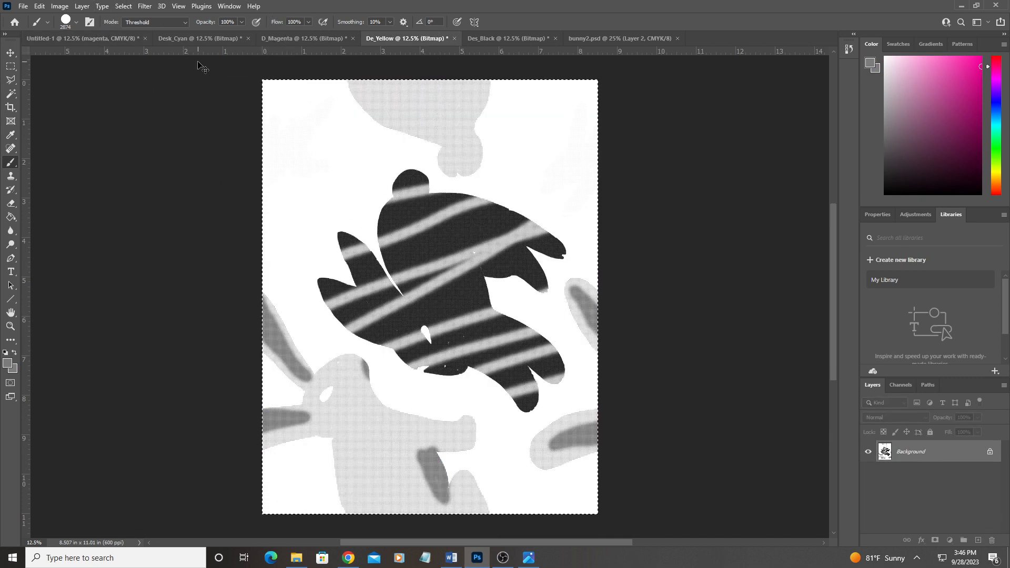
pyautogui.click(81, 39)
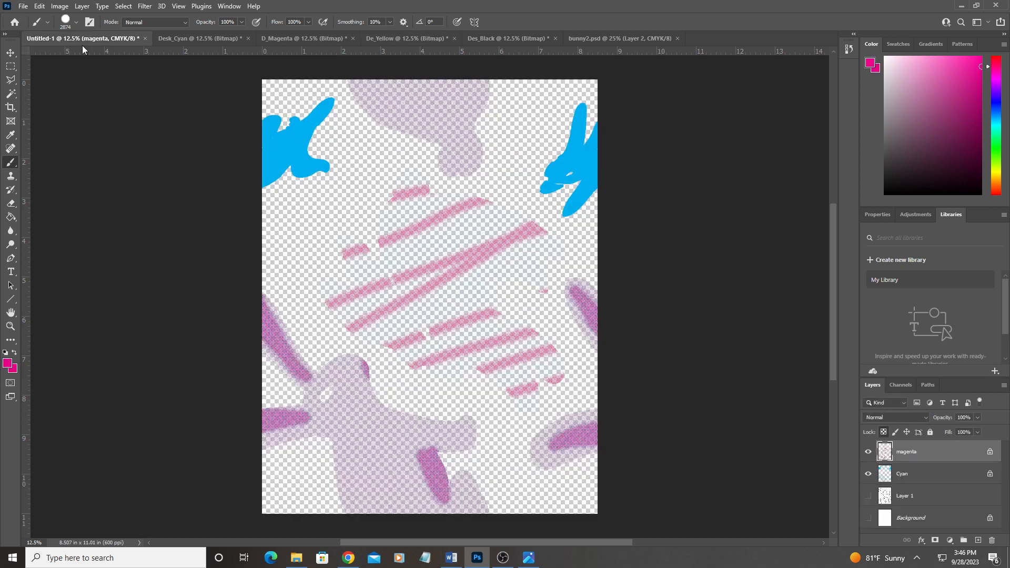
pyautogui.click(976, 540)
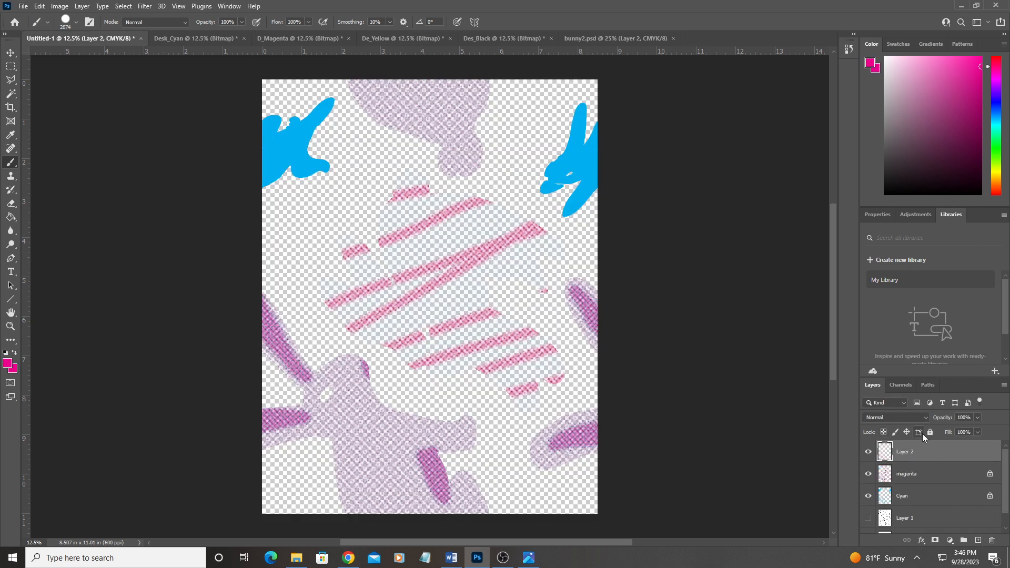
pyautogui.doubleClick(905, 452)
pyautogui.press('Return')
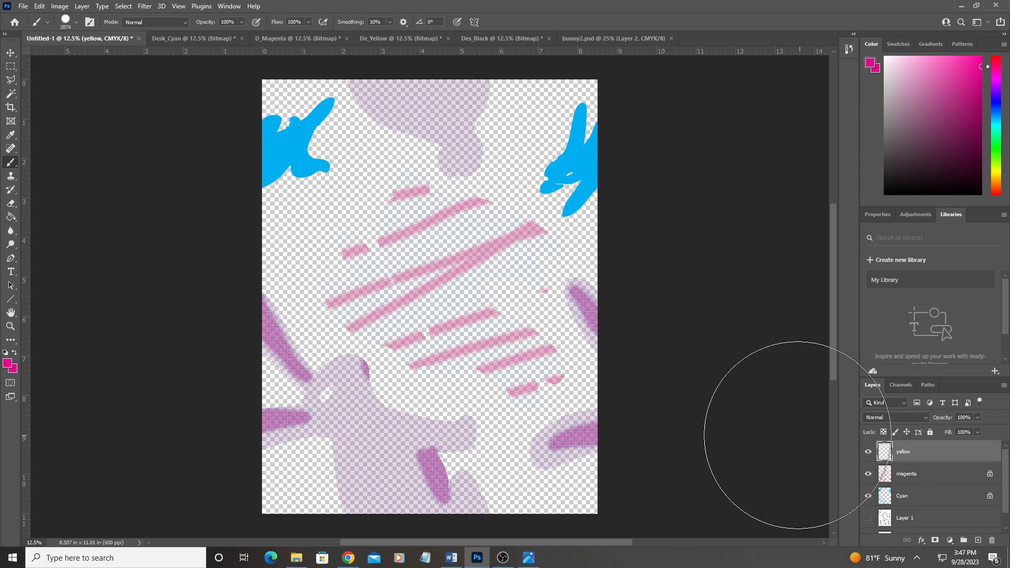
pyautogui.hotkey('ctrl', 'v')
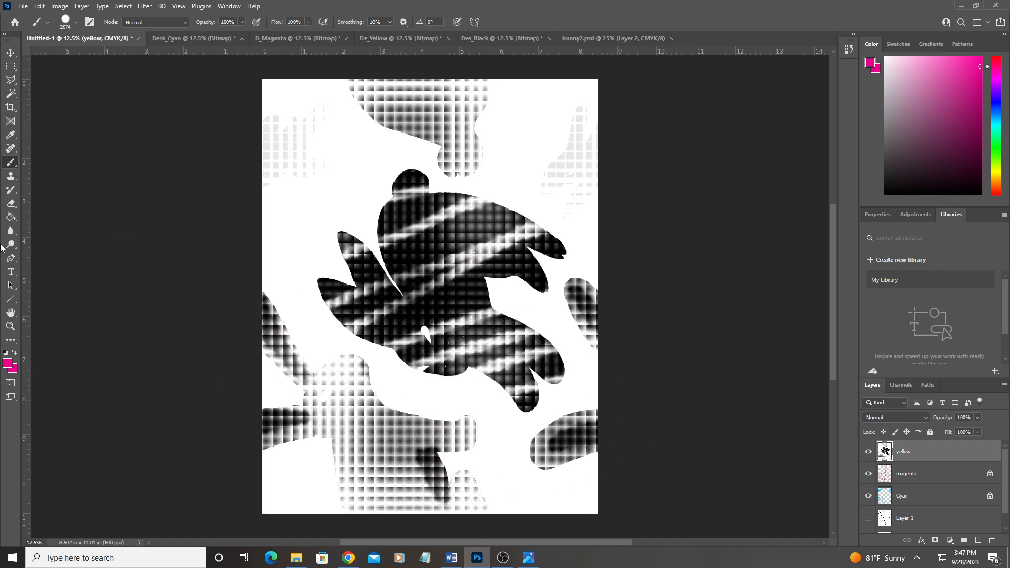
# - Delete all white areas from the yellow layer with the Magic Wand, deselect, and lock the layer's transparent pixels
pyautogui.click(11, 93)
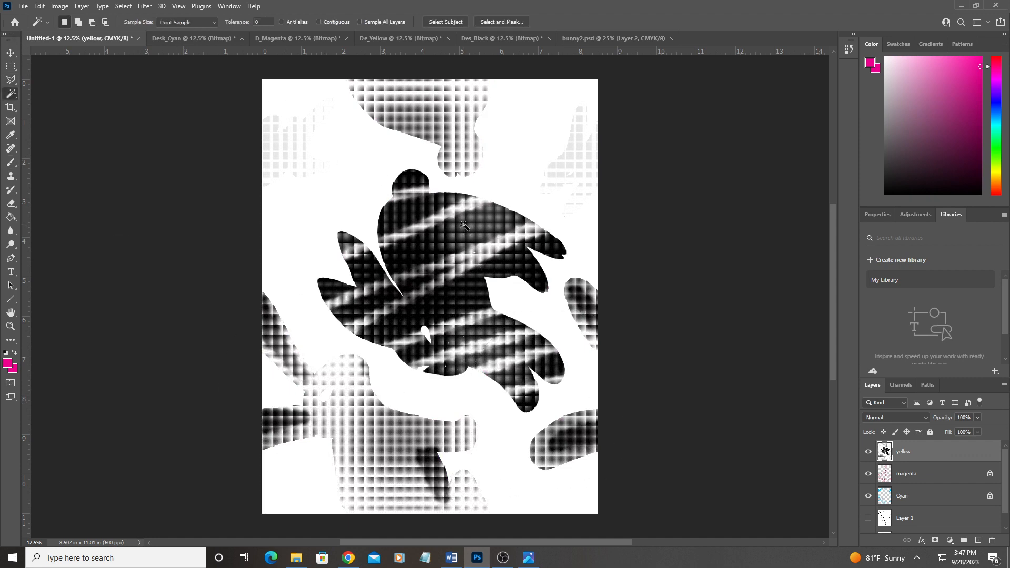
pyautogui.click(465, 226)
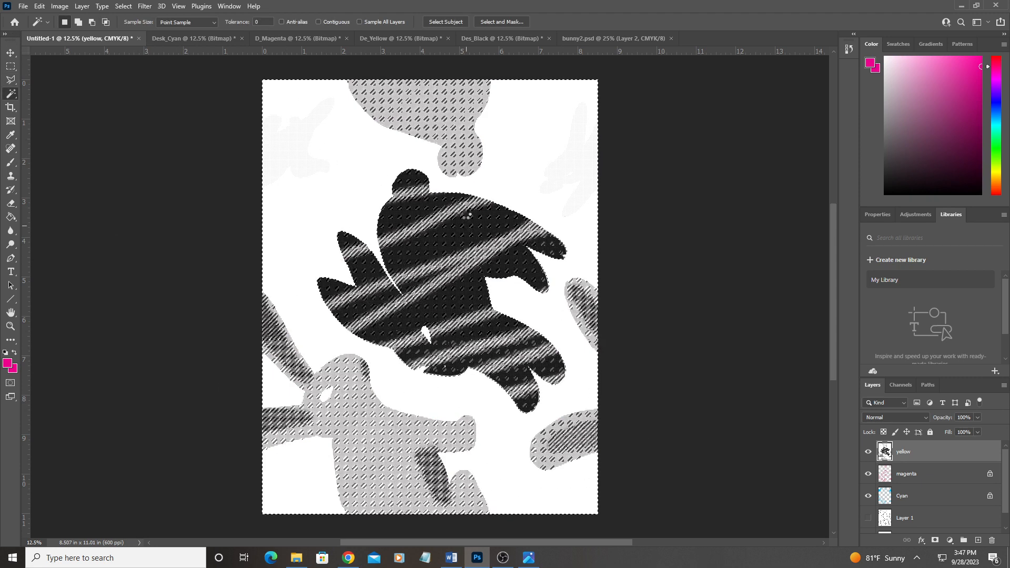
pyautogui.press('Delete')
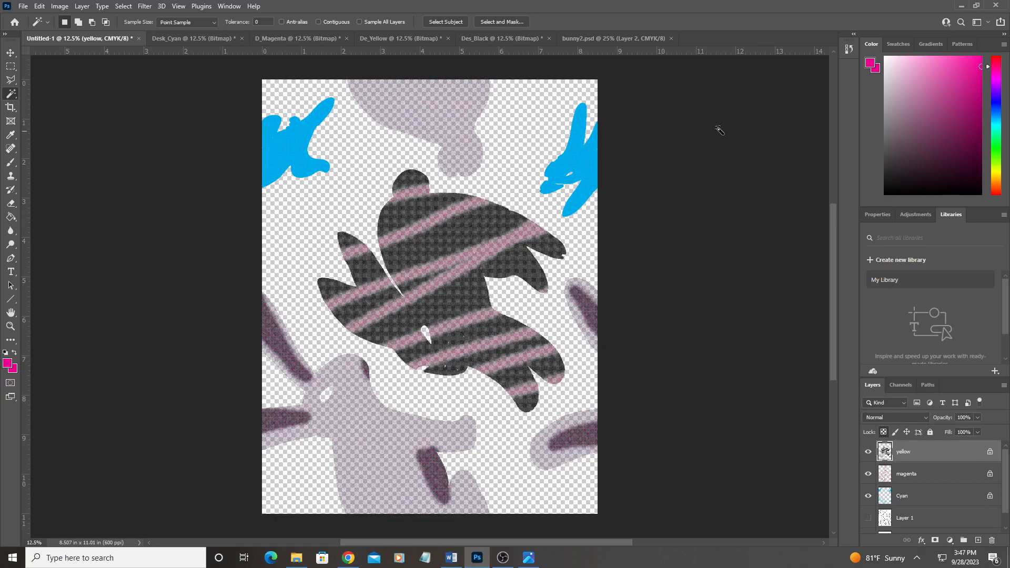
# - Set the foreground color to pure yellow with C 0, M 0, Y 100 and K 0
pyautogui.click(868, 70)
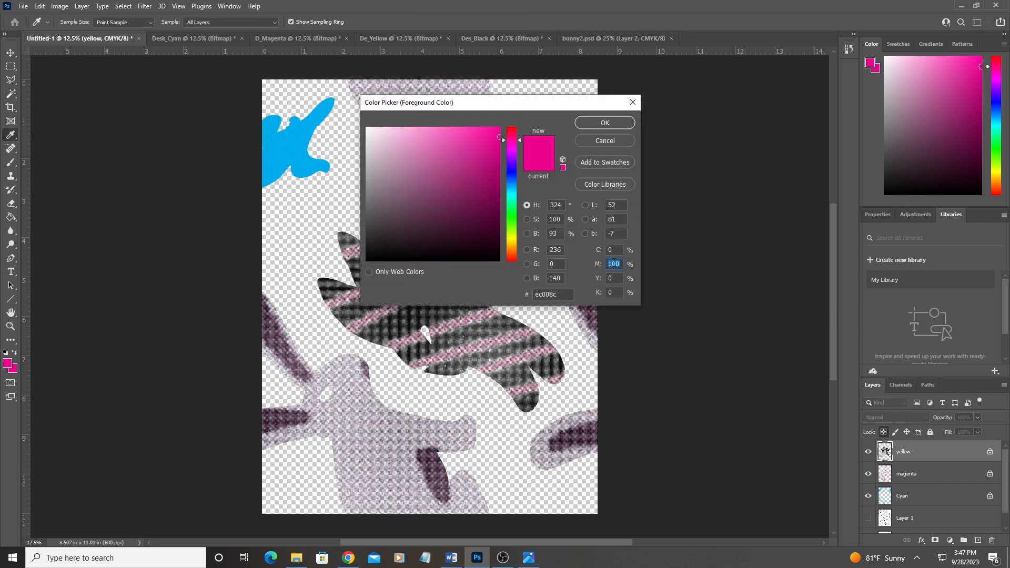
pyautogui.write('0100')
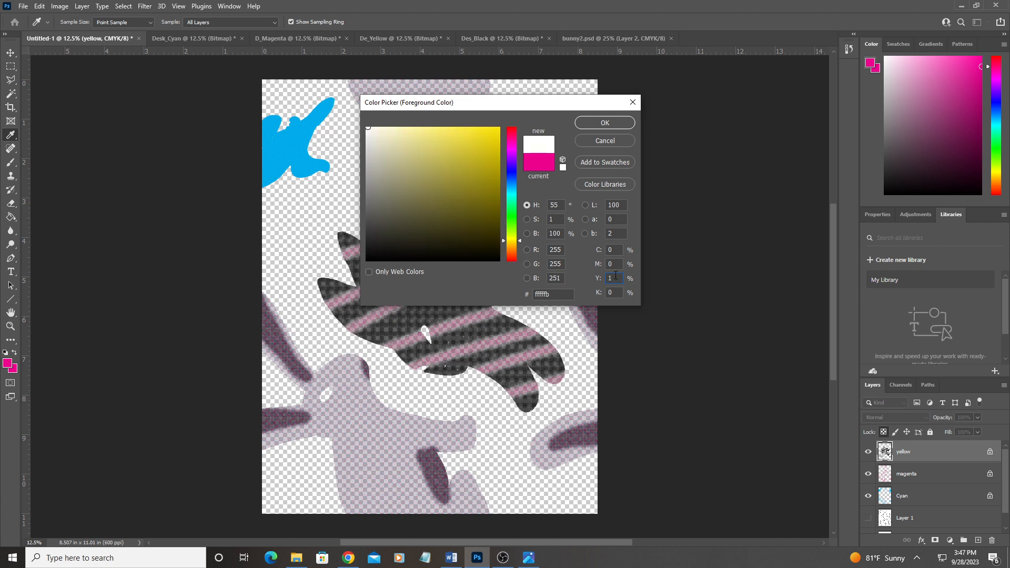
pyautogui.click(605, 123)
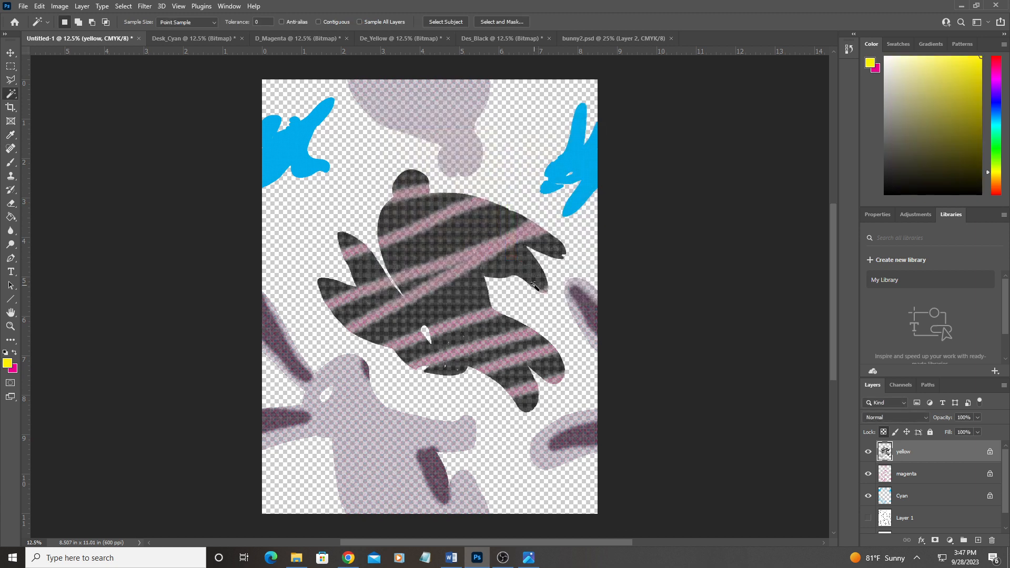
# - Brush over the whole canvas to recolor the yellow layer's artwork yellow, and show Layer 1 with the line art
pyautogui.click(10, 164)
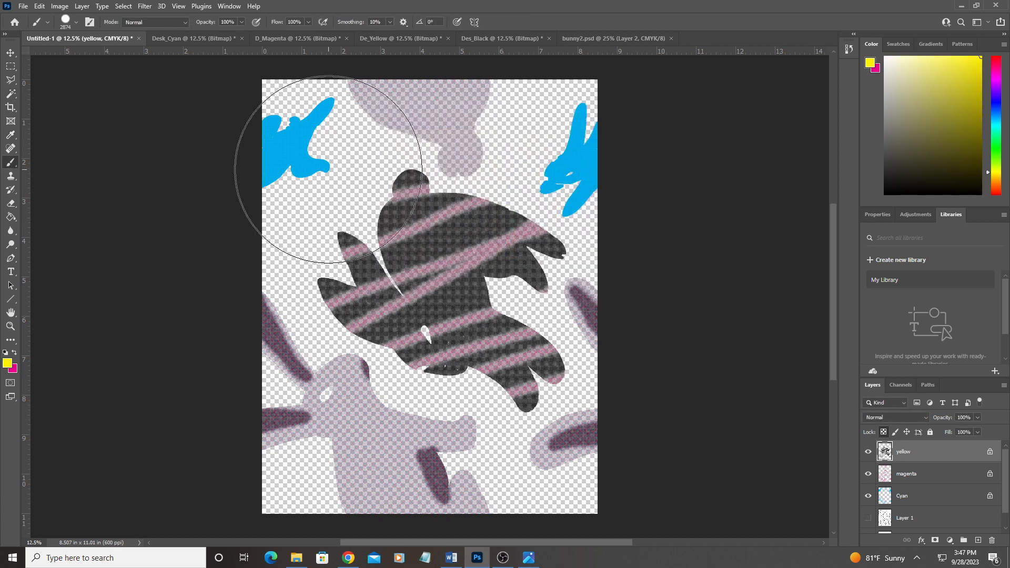
pyautogui.moveTo(305, 168)
pyautogui.mouseDown()
pyautogui.moveTo(602, 145)
pyautogui.moveTo(203, 361)
pyautogui.moveTo(192, 349)
pyautogui.moveTo(489, 521)
pyautogui.moveTo(481, 489)
pyautogui.moveTo(645, 383)
pyautogui.moveTo(333, 158)
pyautogui.moveTo(379, 565)
pyautogui.moveTo(392, 131)
pyautogui.mouseUp()
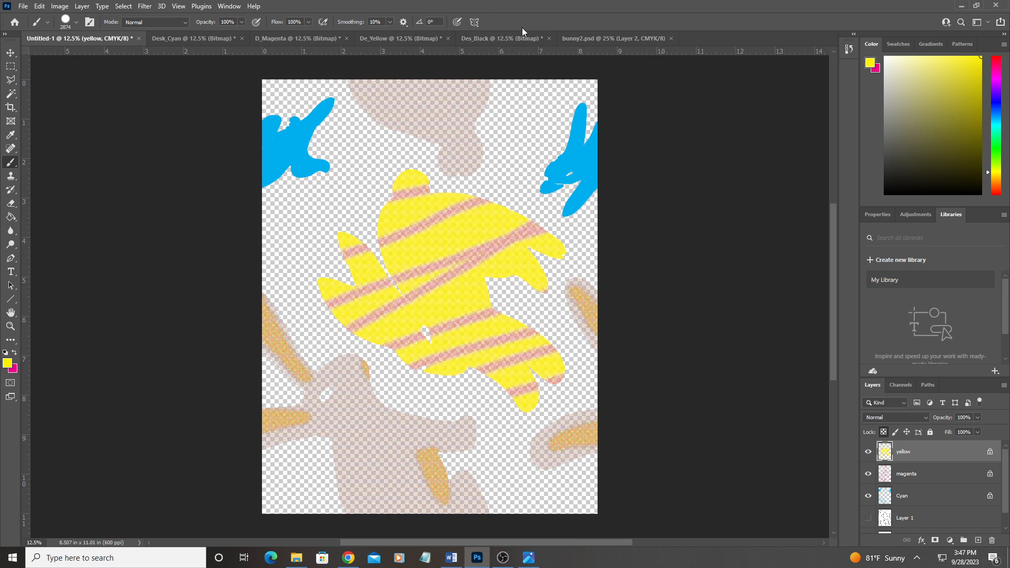
pyautogui.click(867, 518)
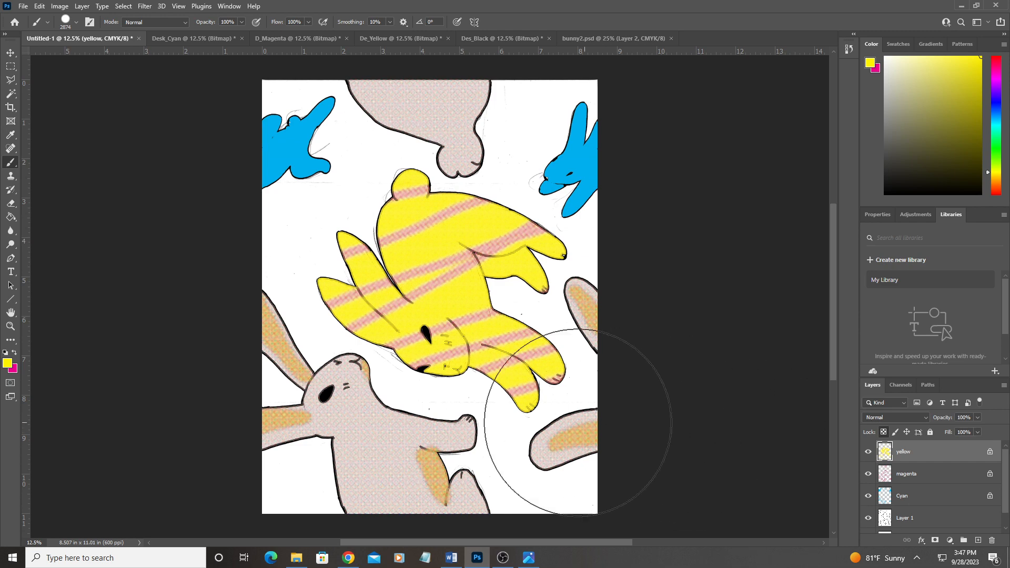
# - Copy the entire Des_Black bitmap and paste it onto a new layer above yellow in Untitled-1
pyautogui.click(503, 40)
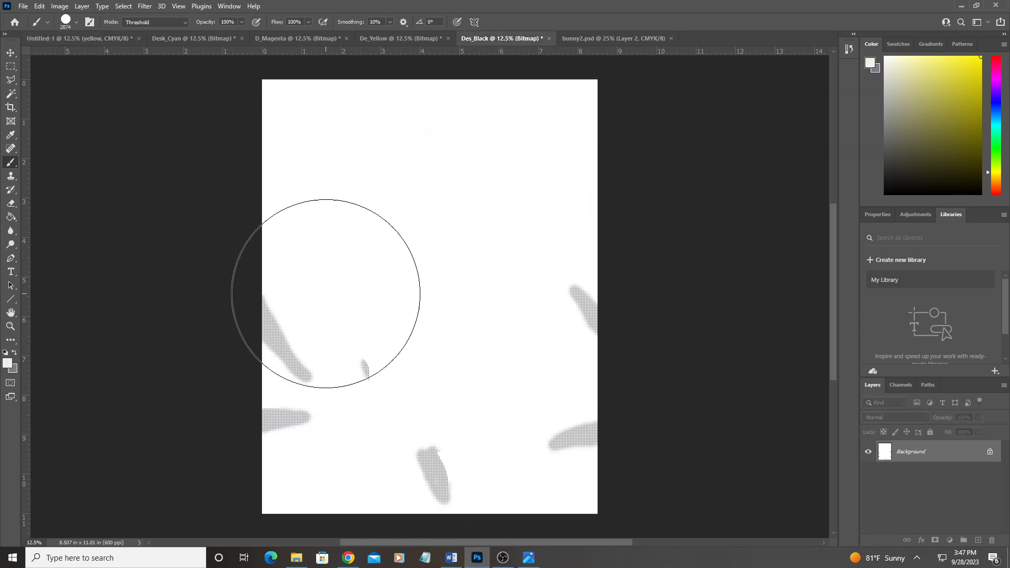
pyautogui.click(10, 55)
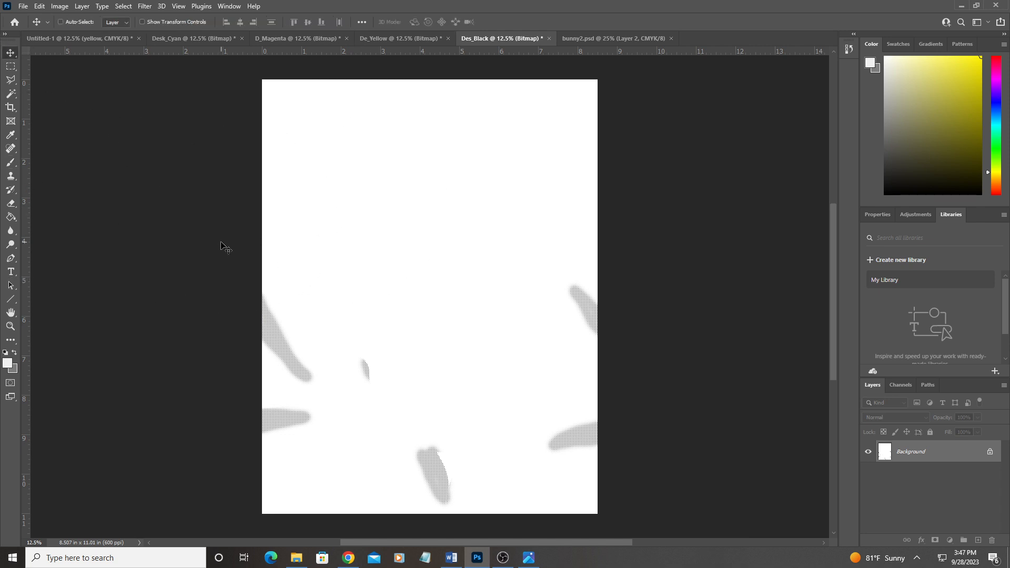
pyautogui.click(87, 38)
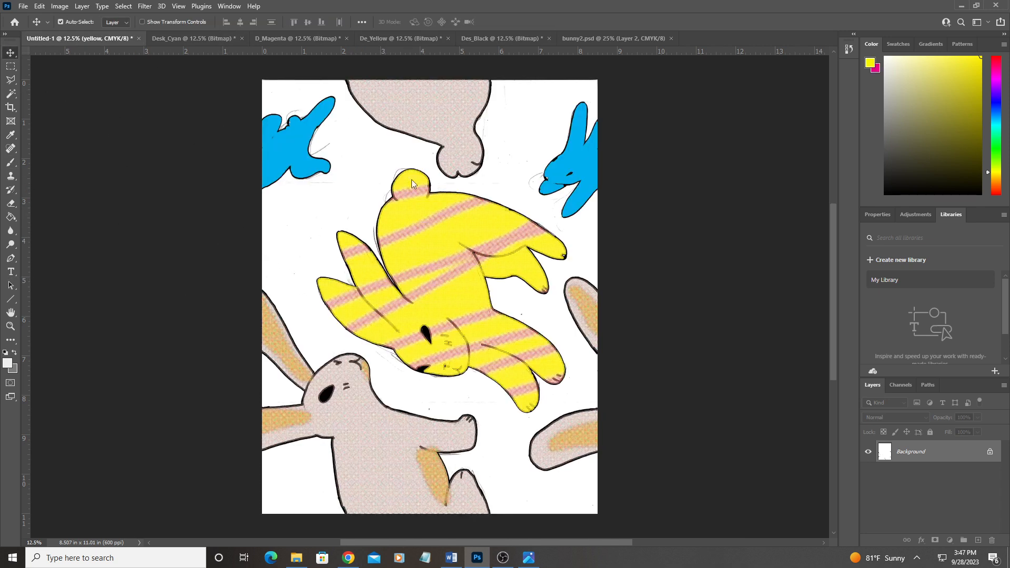
pyautogui.scroll(-2, 950, 512)
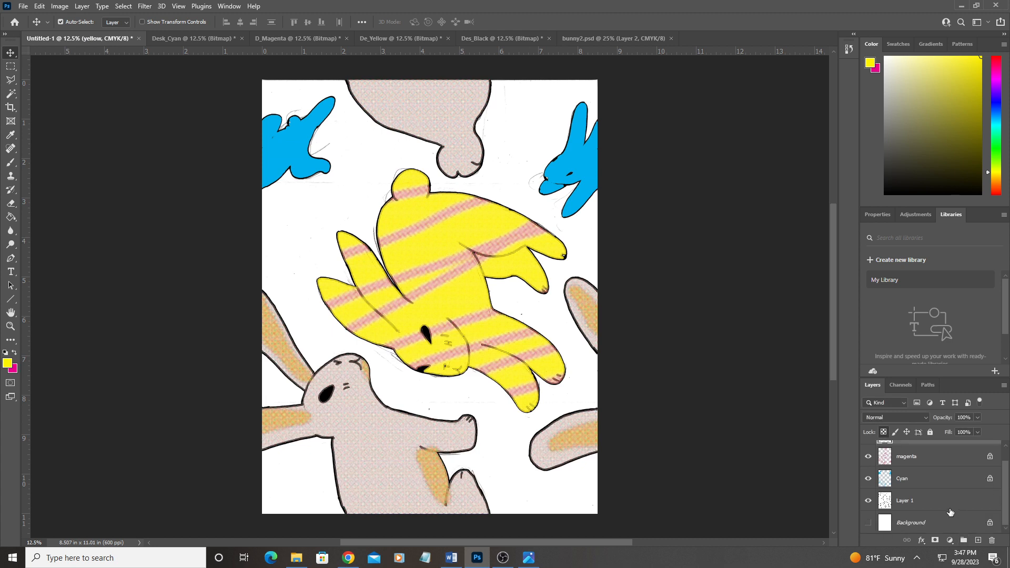
pyautogui.click(976, 540)
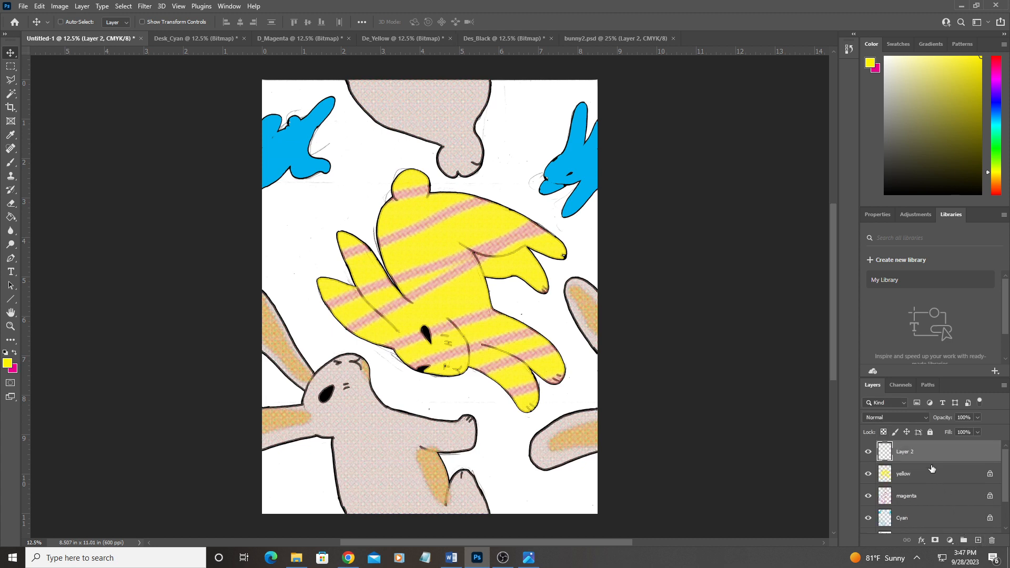
pyautogui.hotkey('ctrl', 'v')
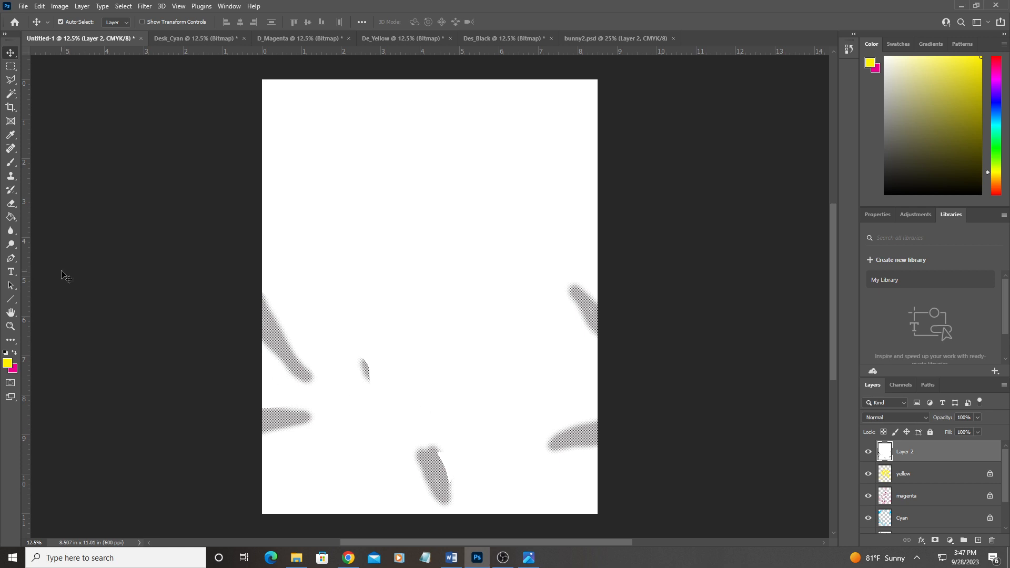
# - Delete all white areas from the pasted black separation on Layer 2 with the Magic Wand and clear the selection
pyautogui.click(10, 93)
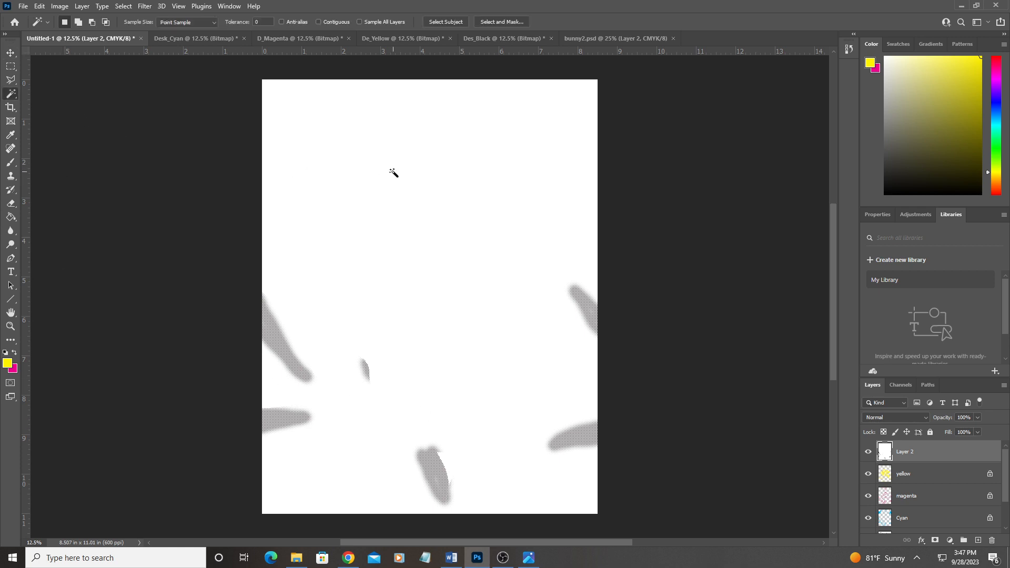
pyautogui.click(393, 180)
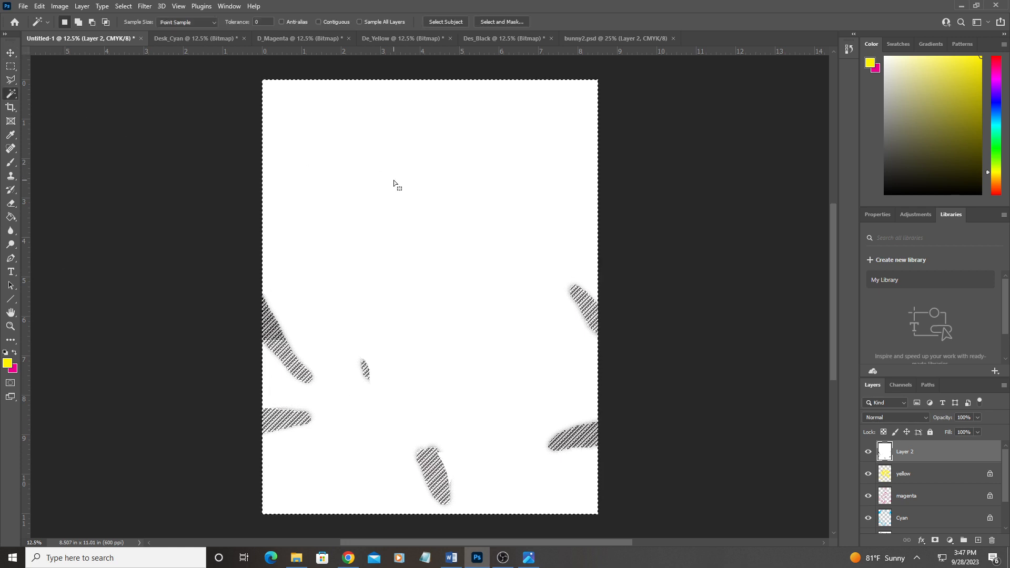
pyautogui.press('Delete')
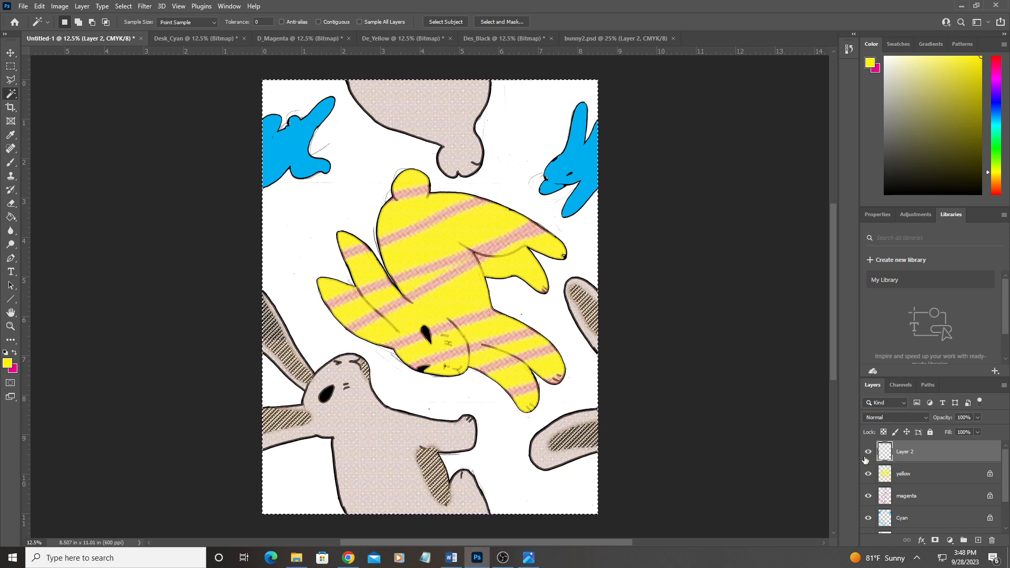
pyautogui.hotkey('ctrl', 'd')
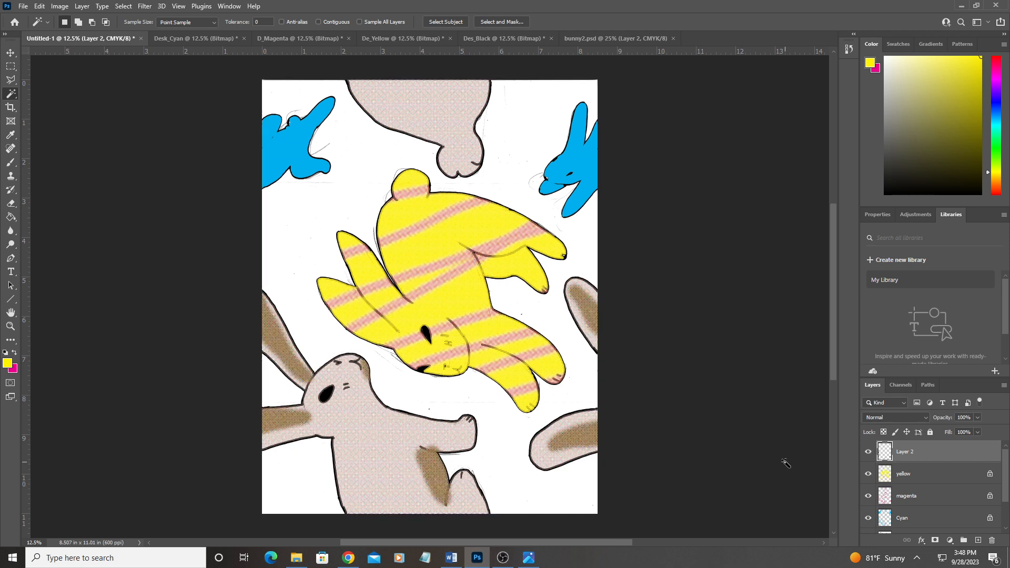
# - Inspect the layer stack and the combined halftone artwork up close, and check the Des_Black bitmap
pyautogui.scroll(-1, 887, 488)
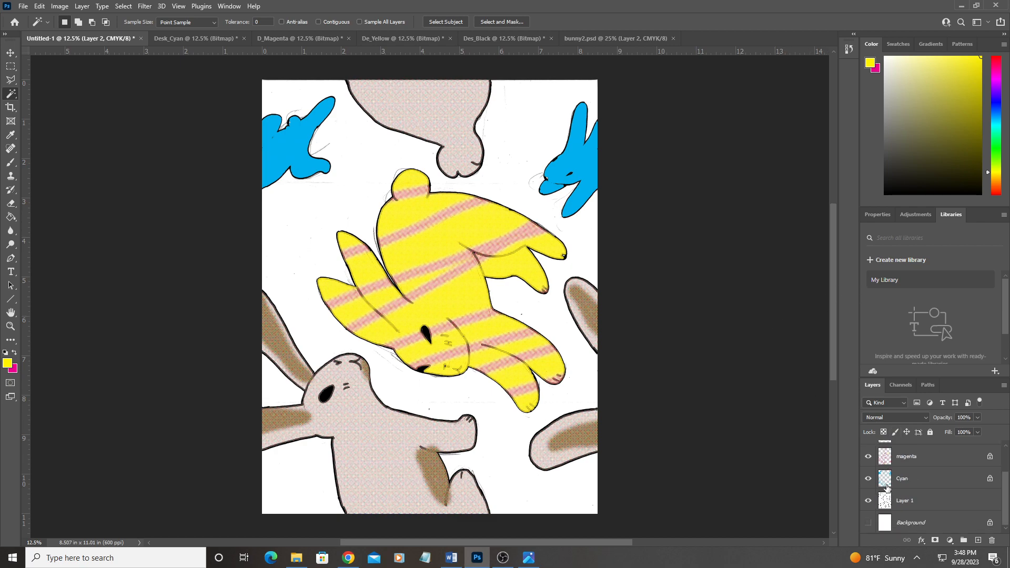
pyautogui.scroll(1, 887, 488)
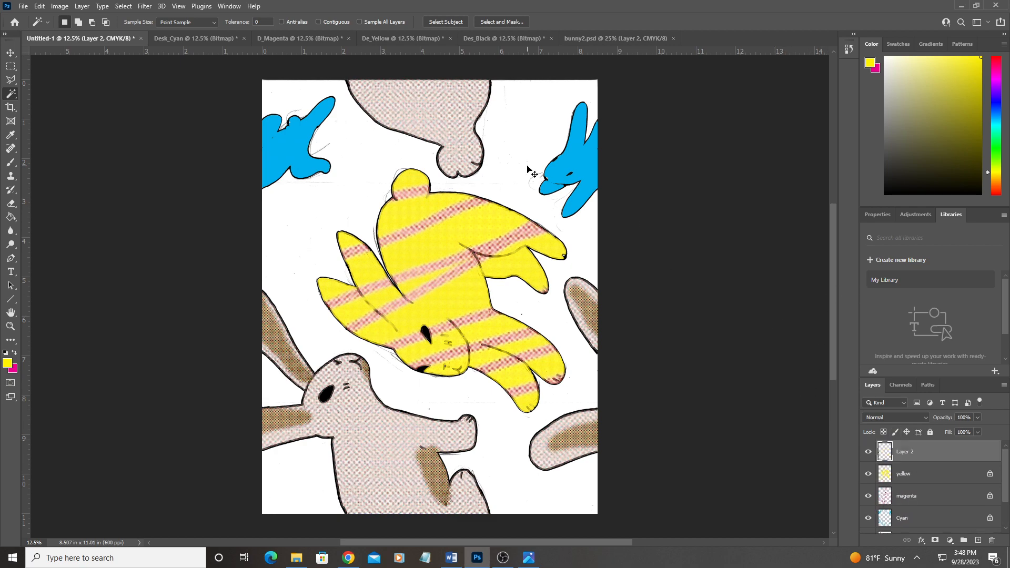
pyautogui.hotkey('ctrl', '+')
pyautogui.hotkey('ctrl', '+')
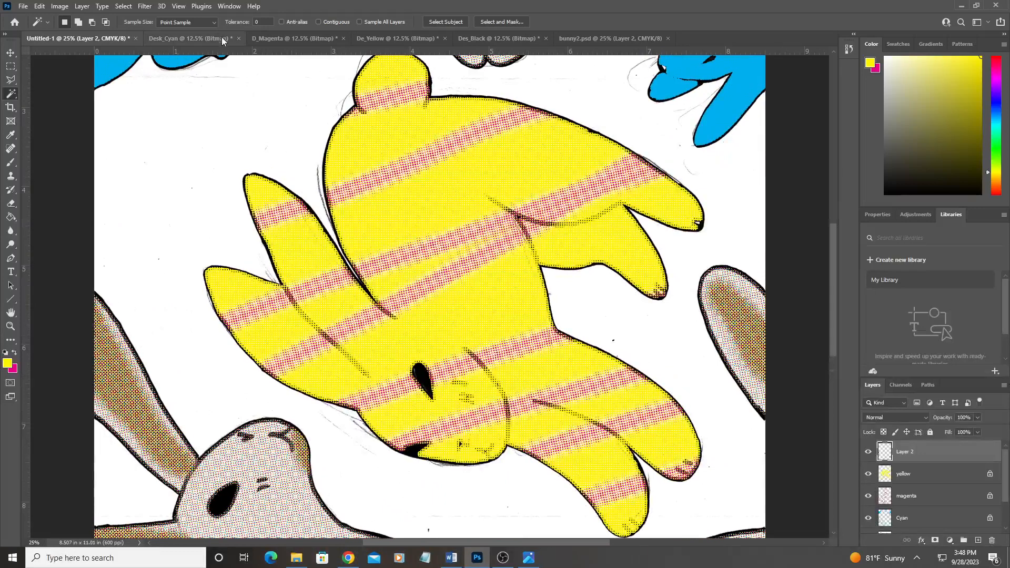
pyautogui.click(616, 38)
pyautogui.click(503, 39)
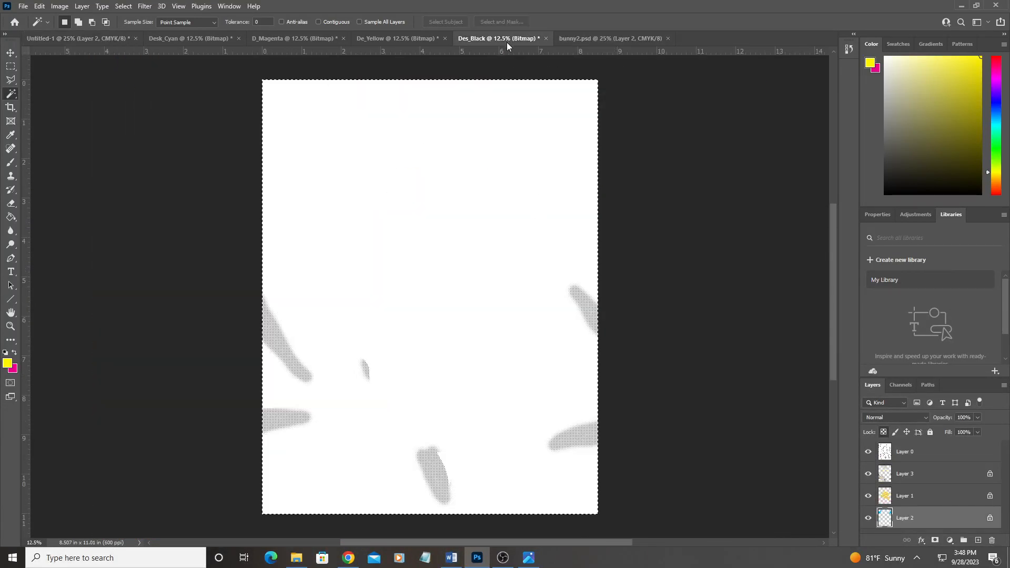
pyautogui.click(413, 226)
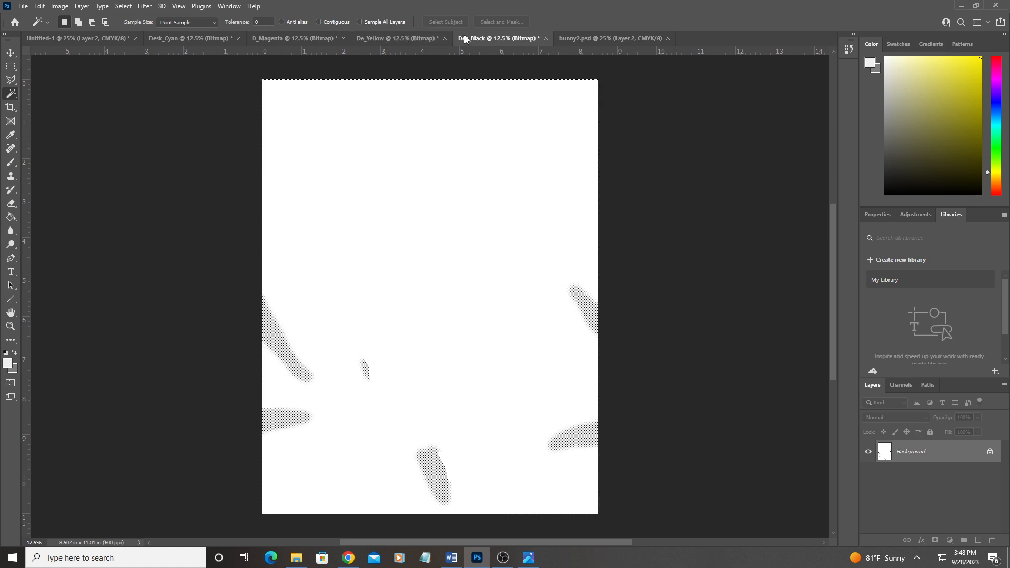
# - Move the Untitled-1 document directly after bunny2.psd and compare its halftone colors with the original illustration
pyautogui.click(86, 34)
pyautogui.moveTo(84, 35); pyautogui.dragTo(485, 42)
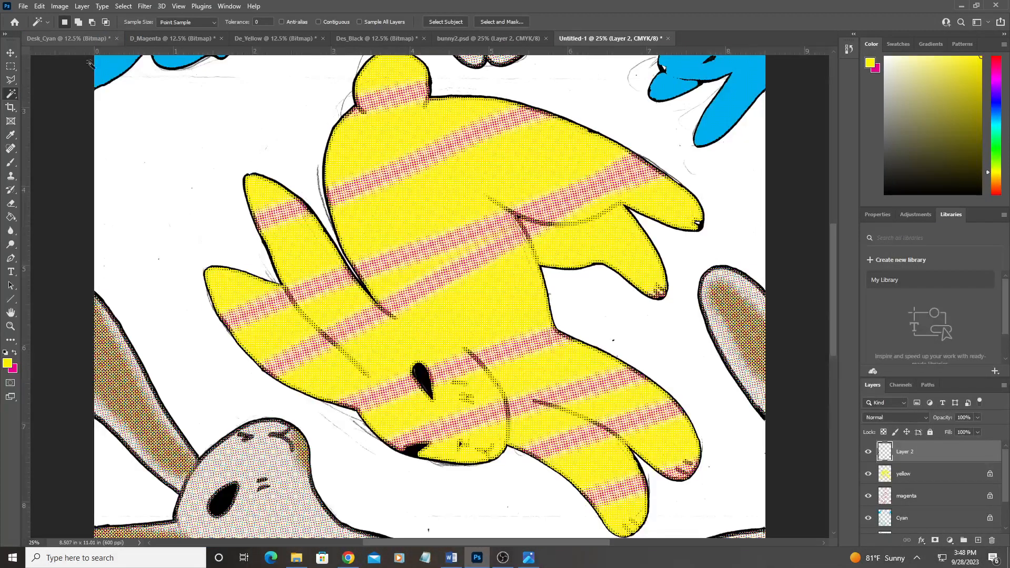
pyautogui.scroll(-5, 429, 296)
pyautogui.scroll(-3, 186, 389)
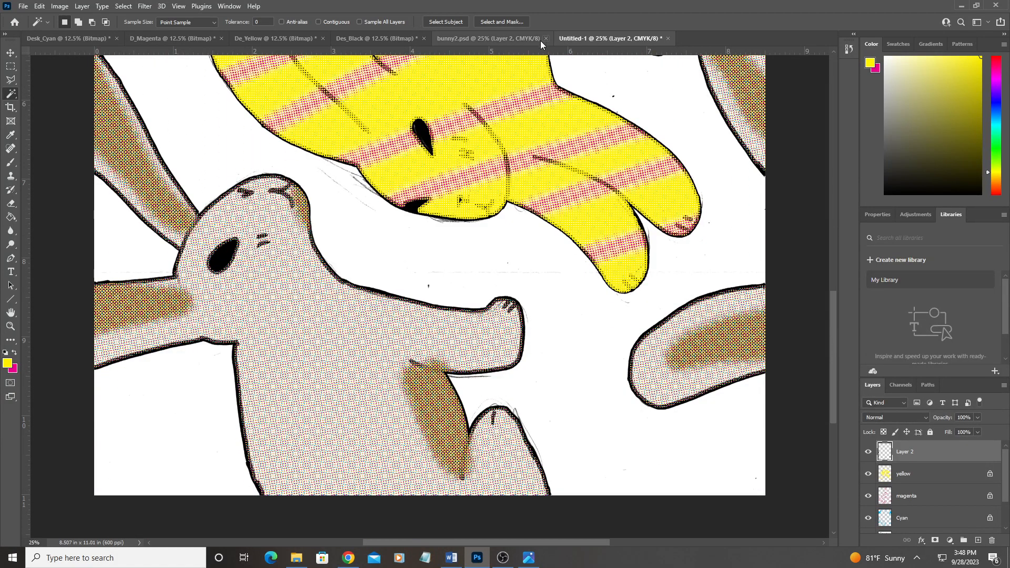
pyautogui.click(502, 40)
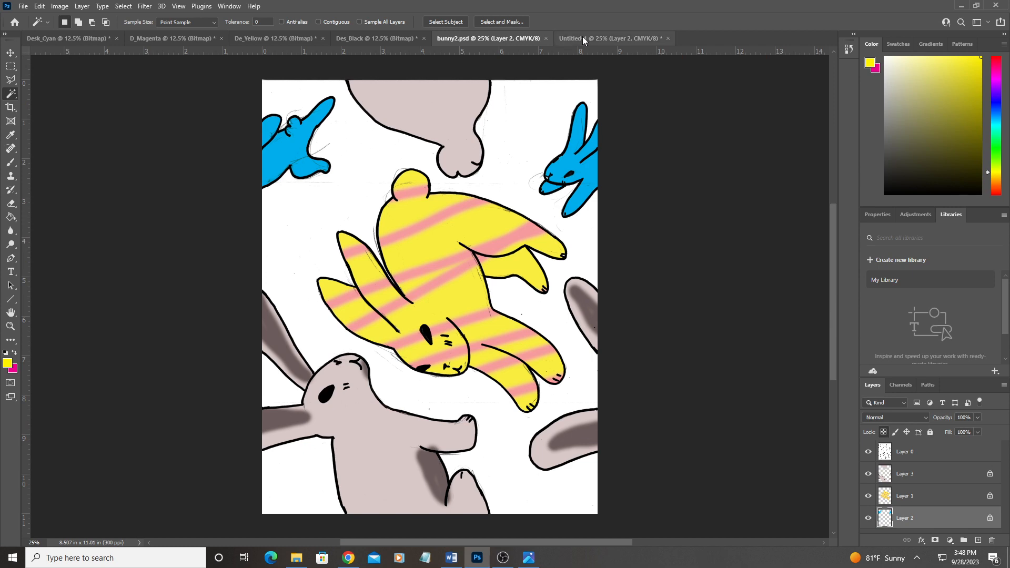
pyautogui.click(582, 36)
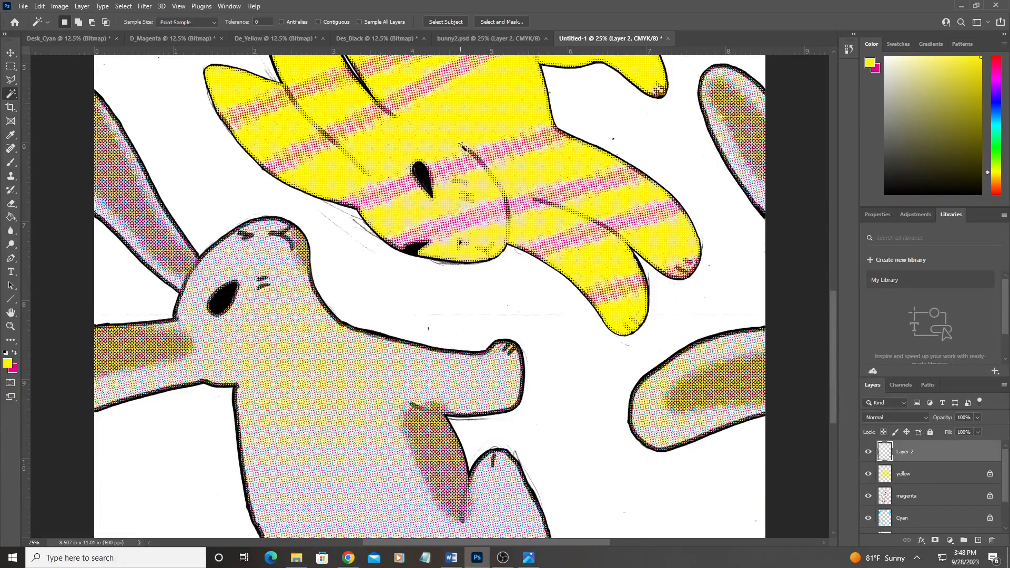
pyautogui.click(516, 39)
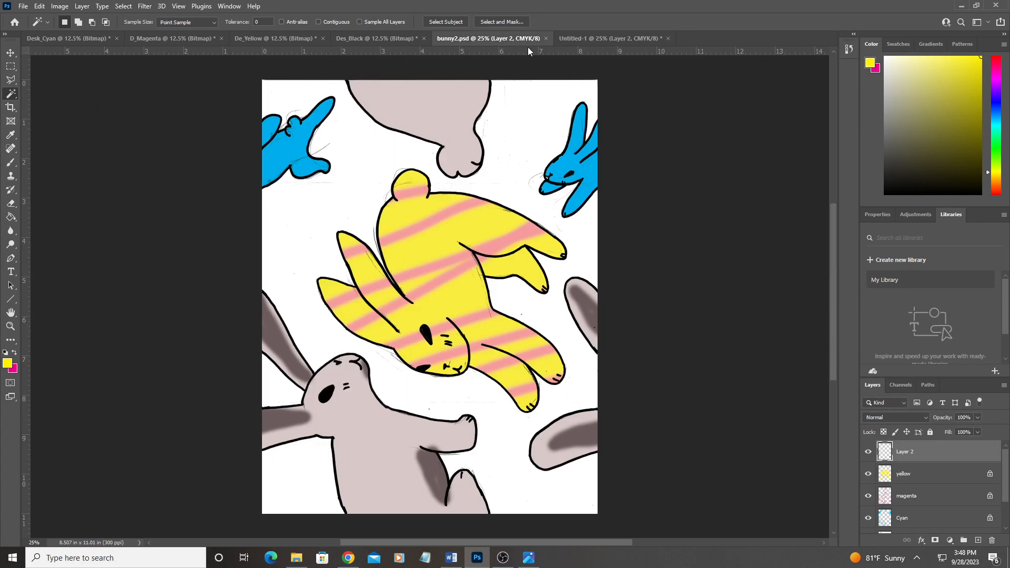
pyautogui.click(608, 38)
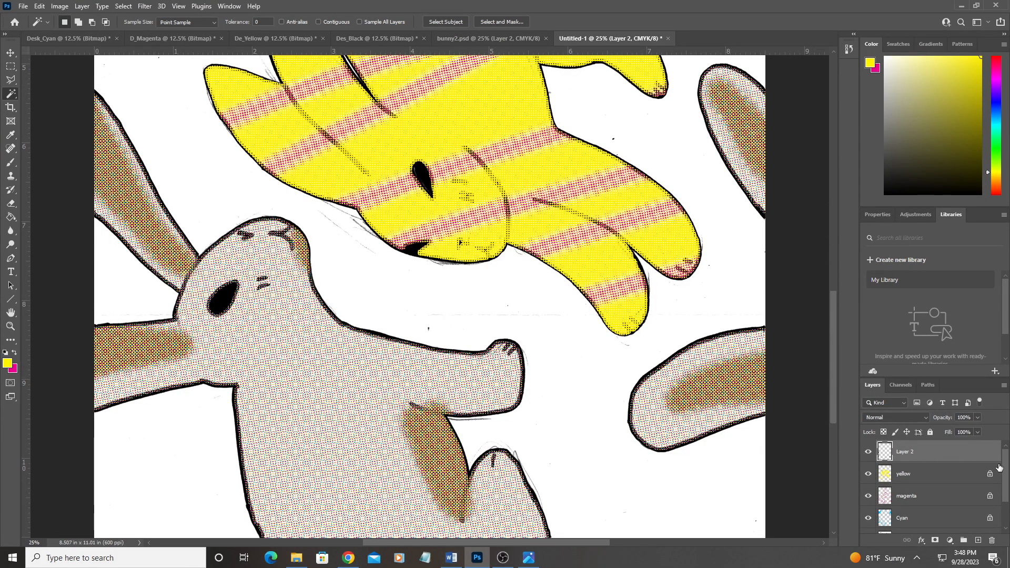
# - Set the blending mode of Layer 2 and the yellow layer to Multiply
pyautogui.click(910, 419)
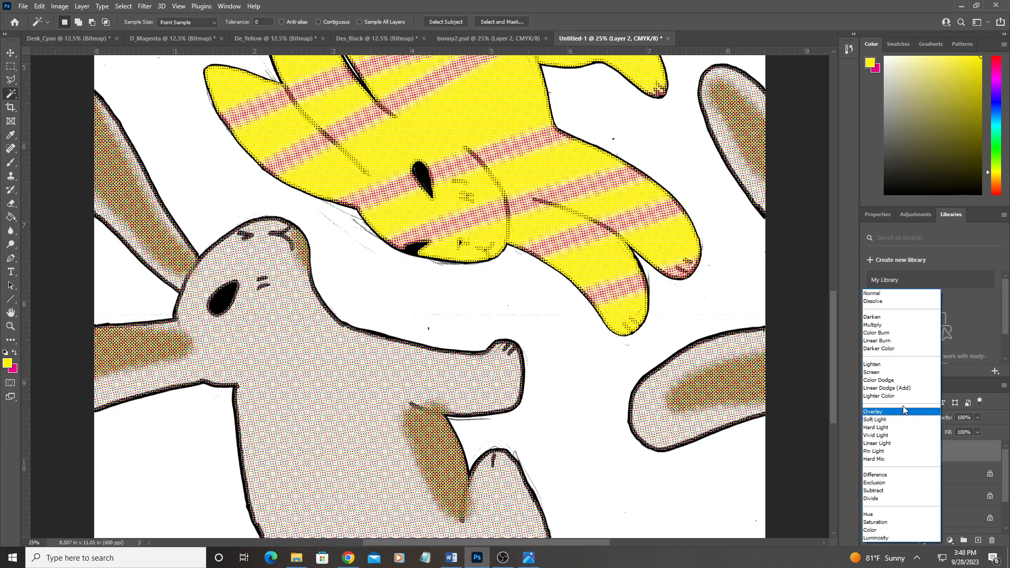
pyautogui.click(873, 325)
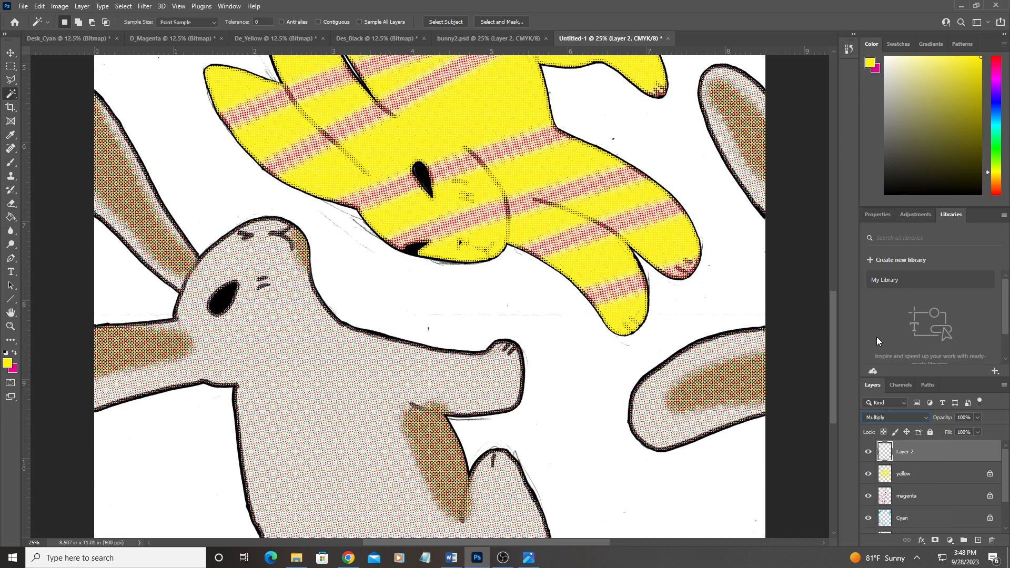
pyautogui.click(925, 476)
pyautogui.click(896, 418)
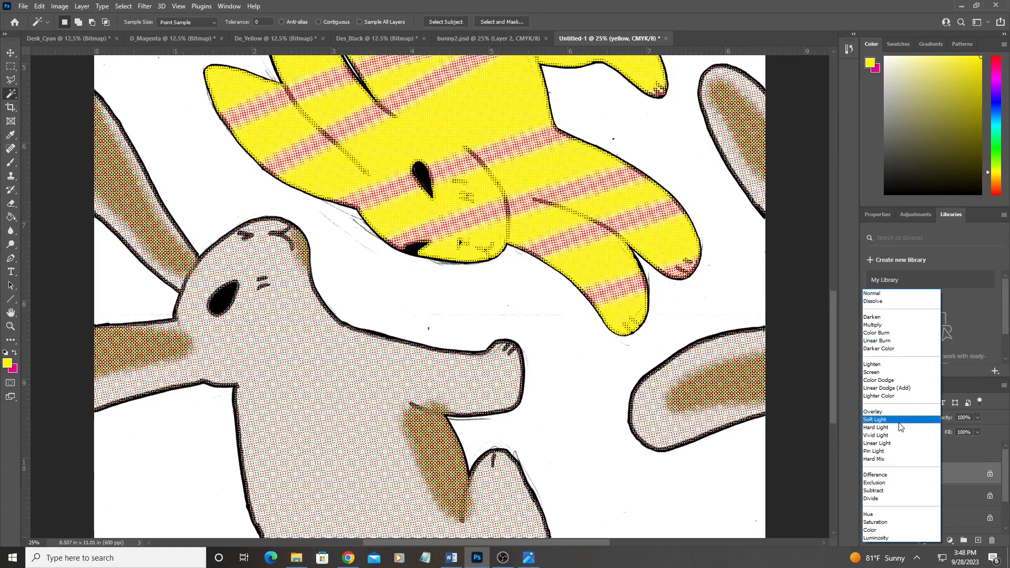
pyautogui.click(885, 329)
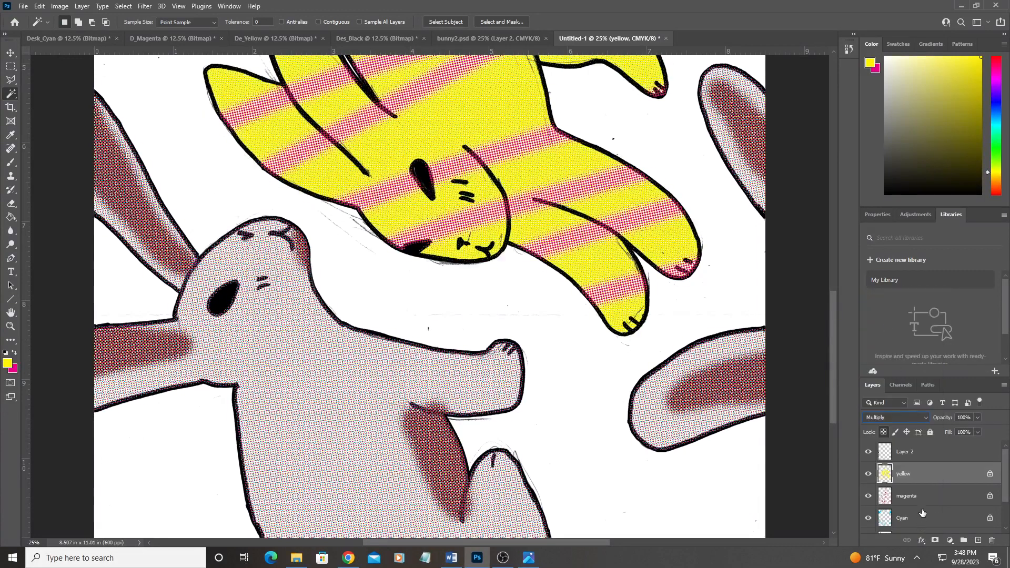
# - Set the blending mode of the magenta and Cyan layers to Multiply
pyautogui.click(934, 500)
pyautogui.click(902, 417)
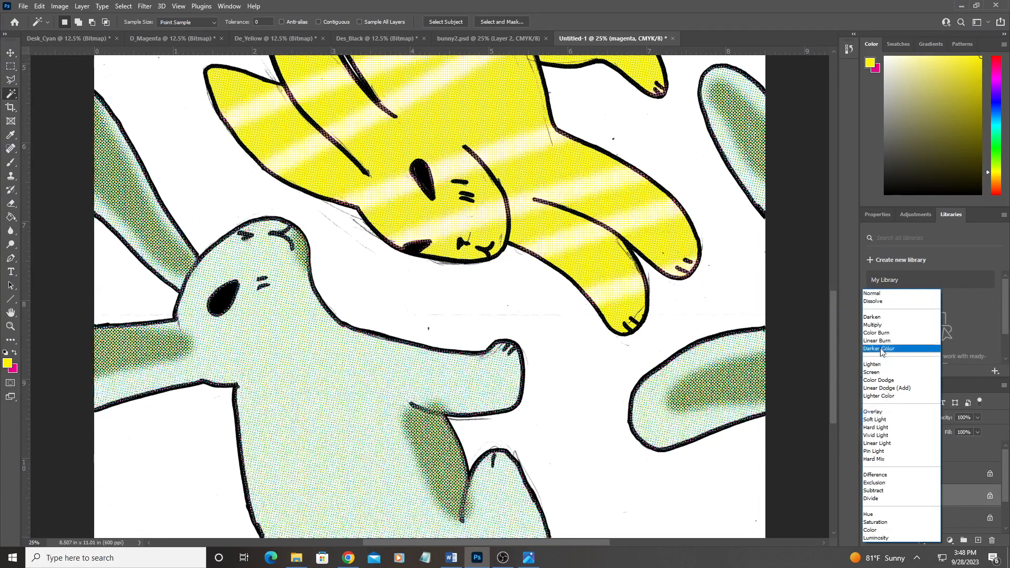
pyautogui.click(886, 326)
pyautogui.click(927, 518)
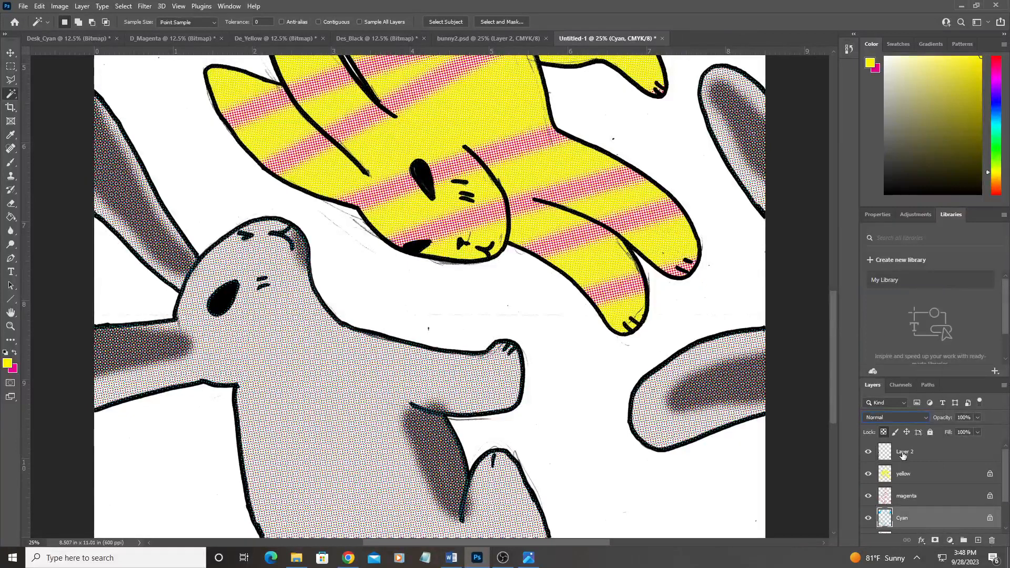
pyautogui.click(900, 418)
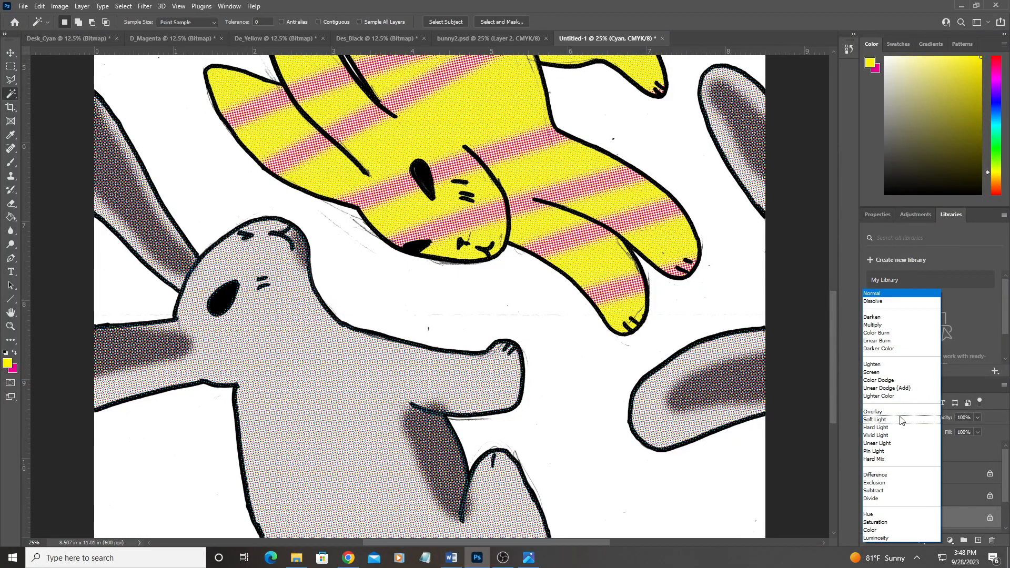
pyautogui.click(877, 325)
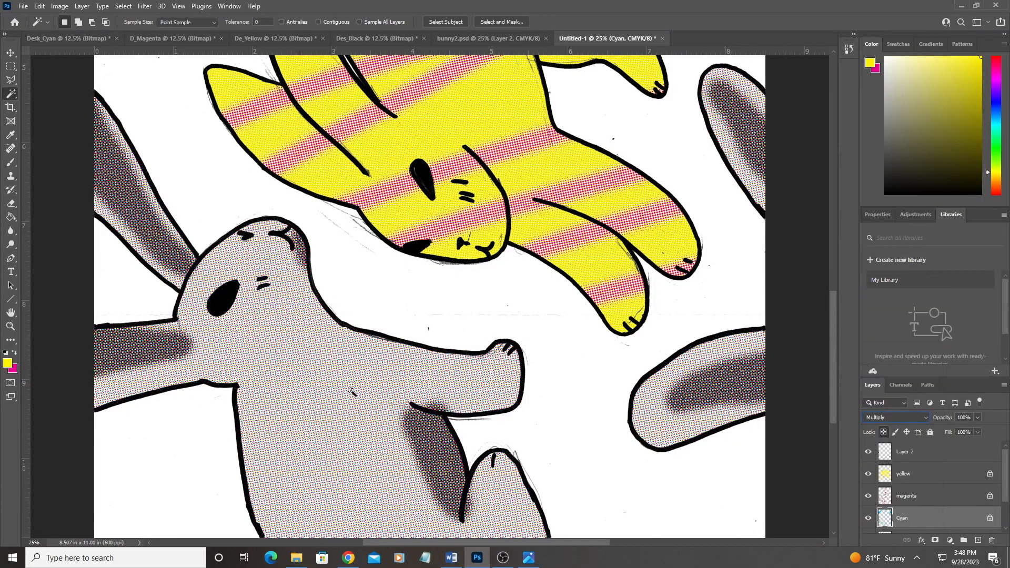
# - Set the blending mode of Layer 1, the line art, to Multiply
pyautogui.scroll(-2, 1004, 522)
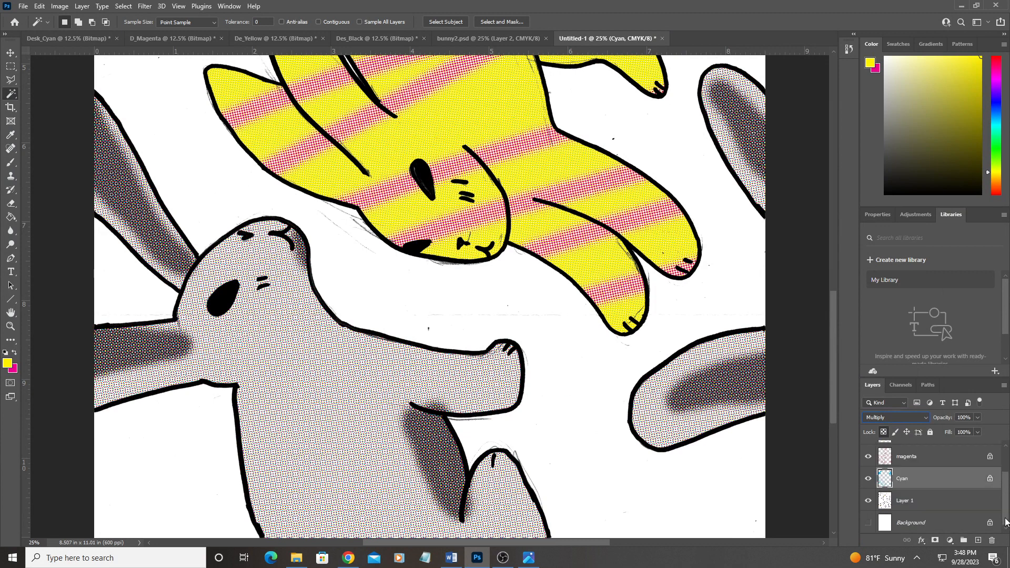
pyautogui.click(912, 504)
pyautogui.click(893, 418)
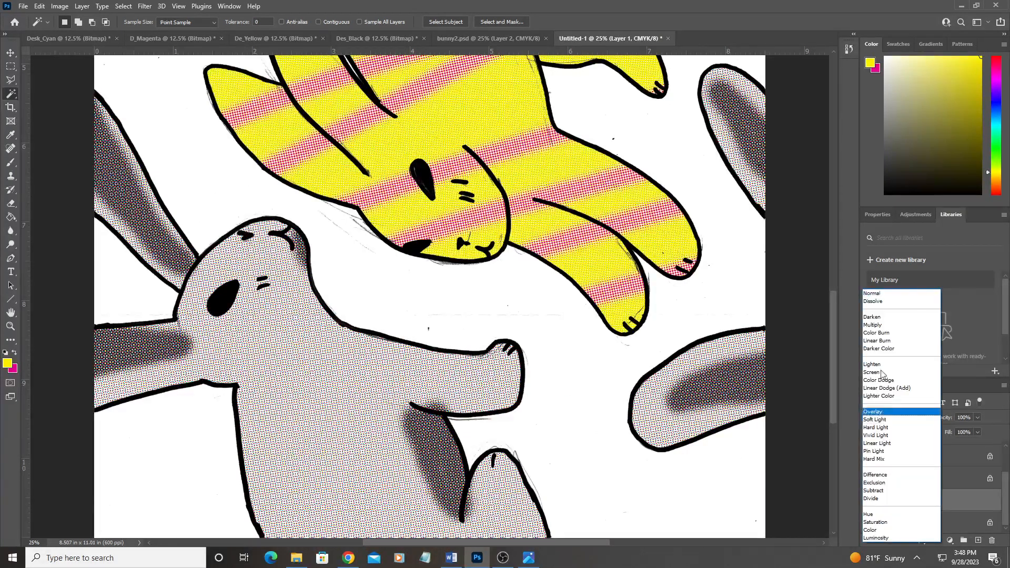
pyautogui.click(884, 327)
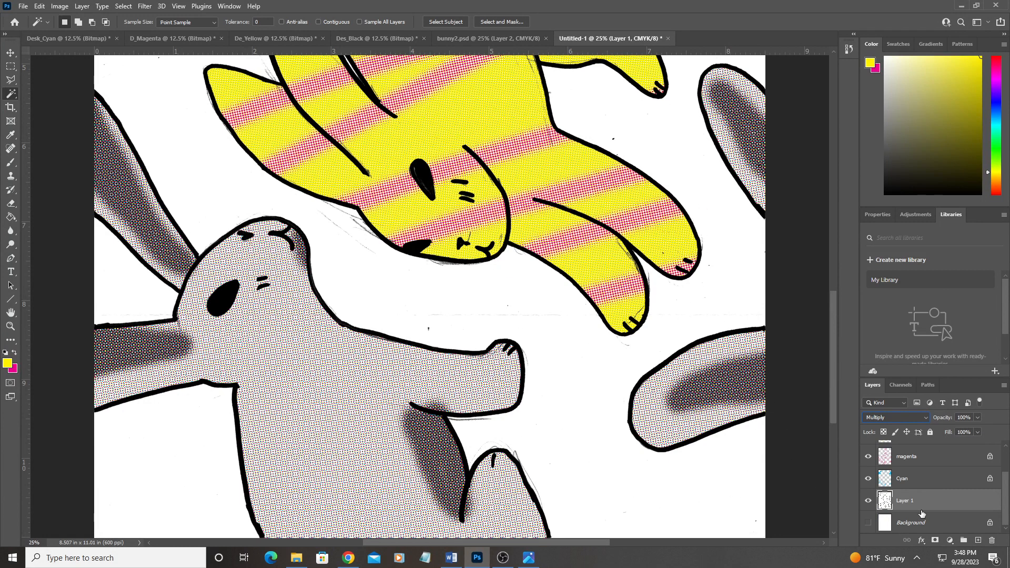
# - Hide the yellow, magenta and Cyan layers to view only the black separation and the line art
pyautogui.moveTo(1004, 497); pyautogui.dragTo(1001, 470)
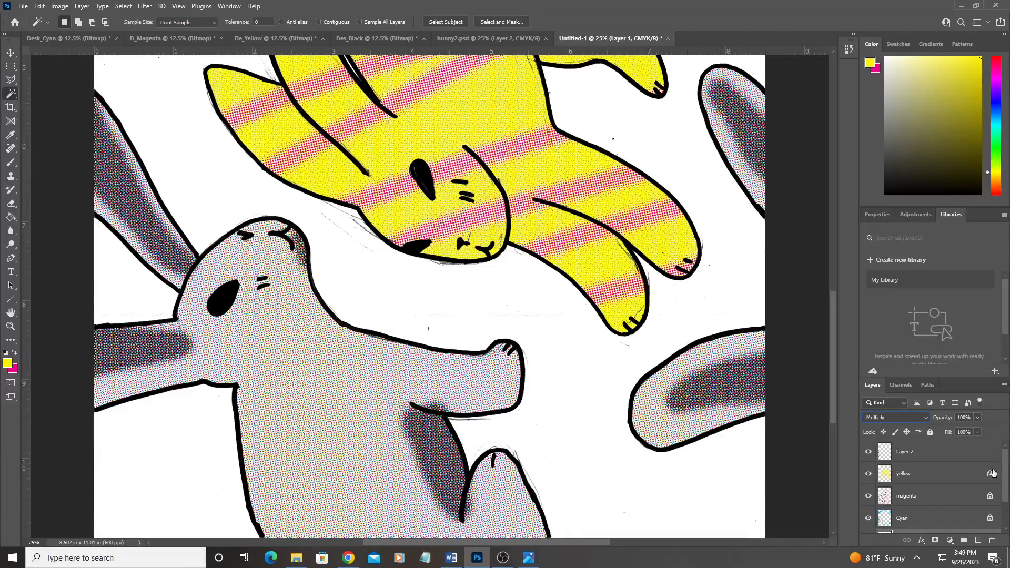
pyautogui.moveTo(868, 474); pyautogui.dragTo(868, 520)
pyautogui.moveTo(1007, 492); pyautogui.dragTo(1007, 518)
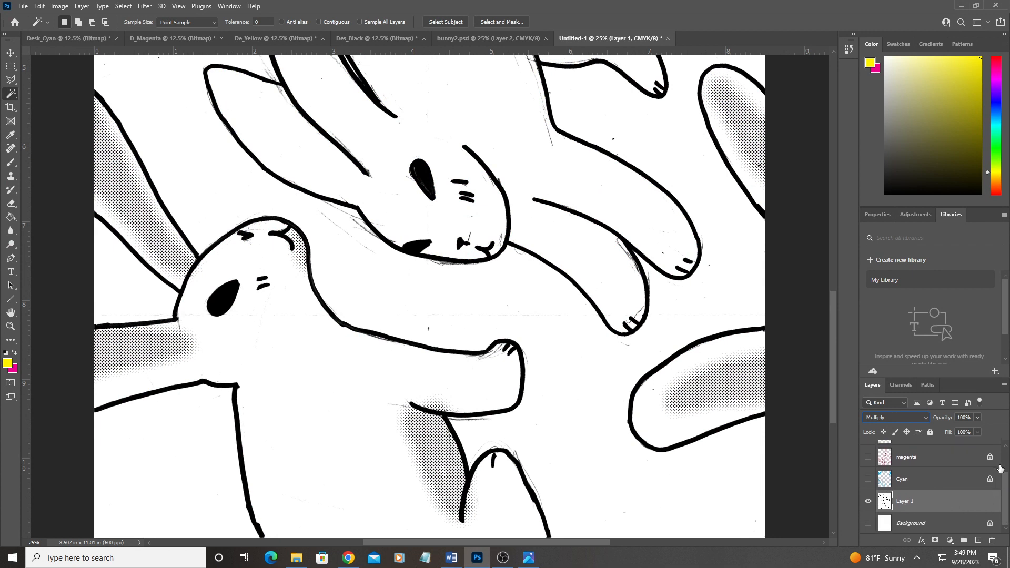
pyautogui.scroll(2, 999, 468)
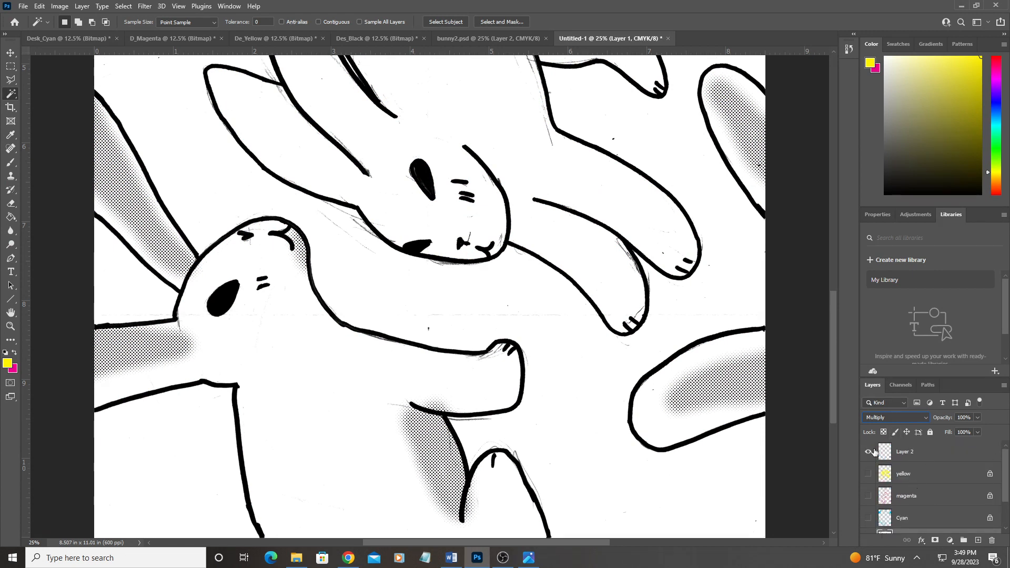
pyautogui.hotkey('ctrl', '-')
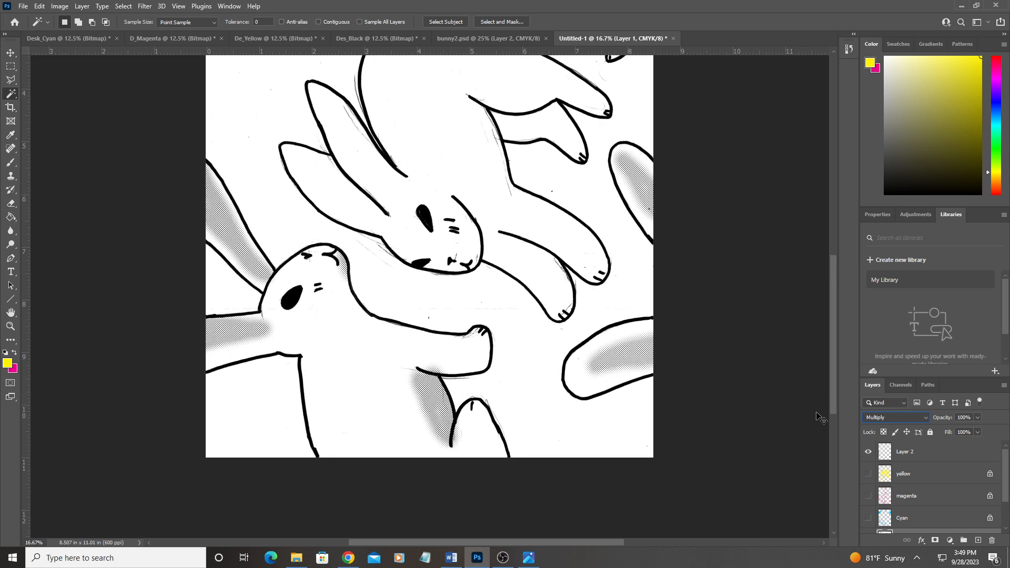